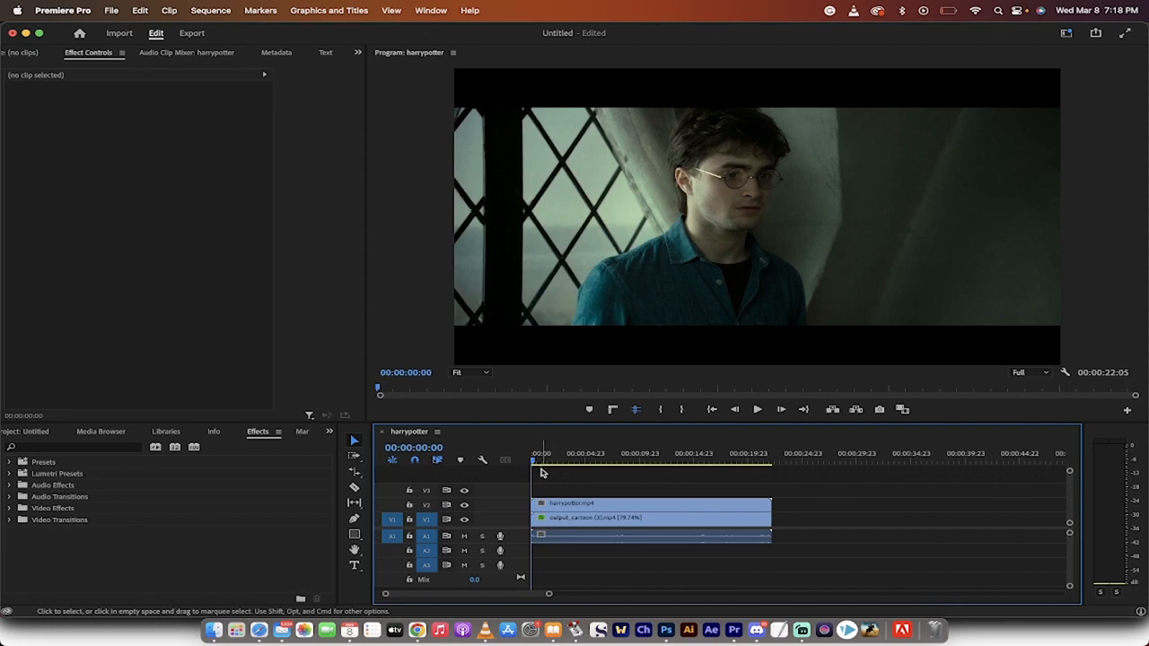
Play the opening seconds of the original harrypotter footage, stop it and return the playhead to the start
{"action": "key", "text": "space"}
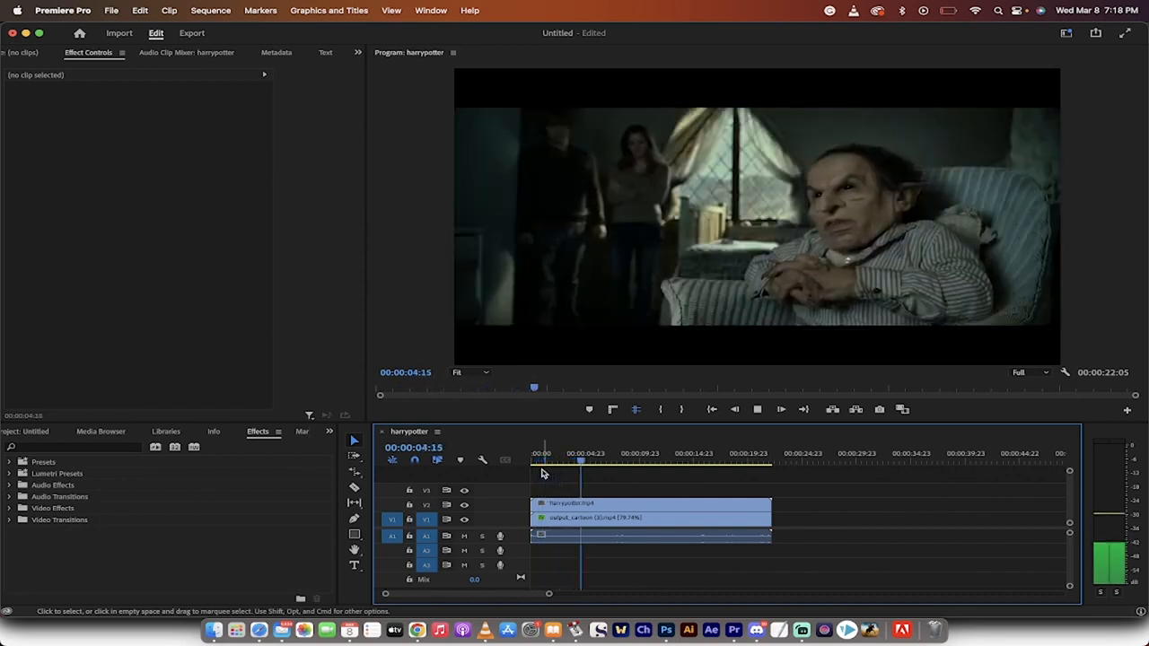
{"action": "key", "text": "space"}
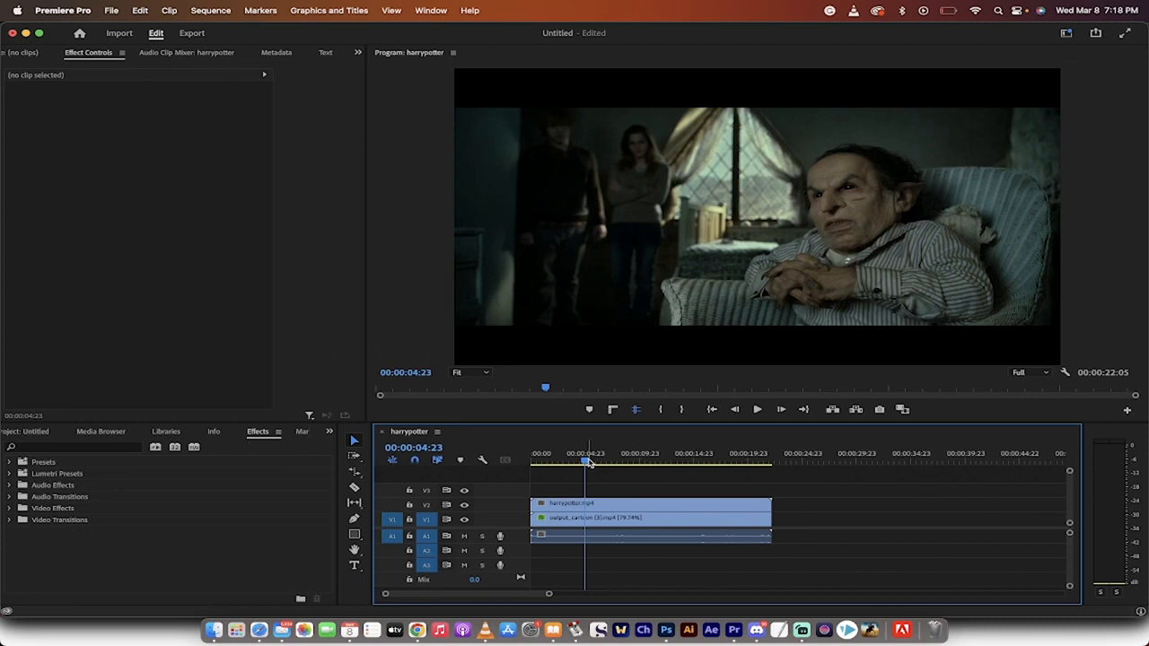
{"action": "left_click_drag", "start_coordinate": [587, 462], "coordinate": [438, 460]}
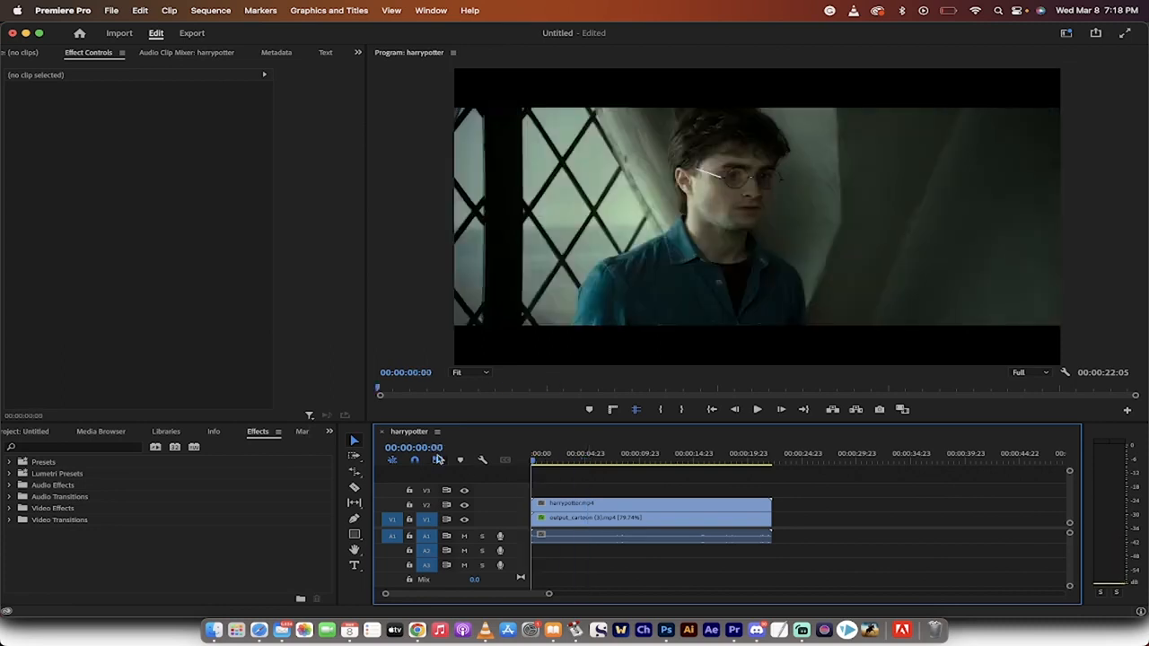
Hide video track V2, preview the cartoon version on V1 and return the playhead to the start
{"action": "left_click", "coordinate": [464, 505]}
{"action": "key", "text": "space"}
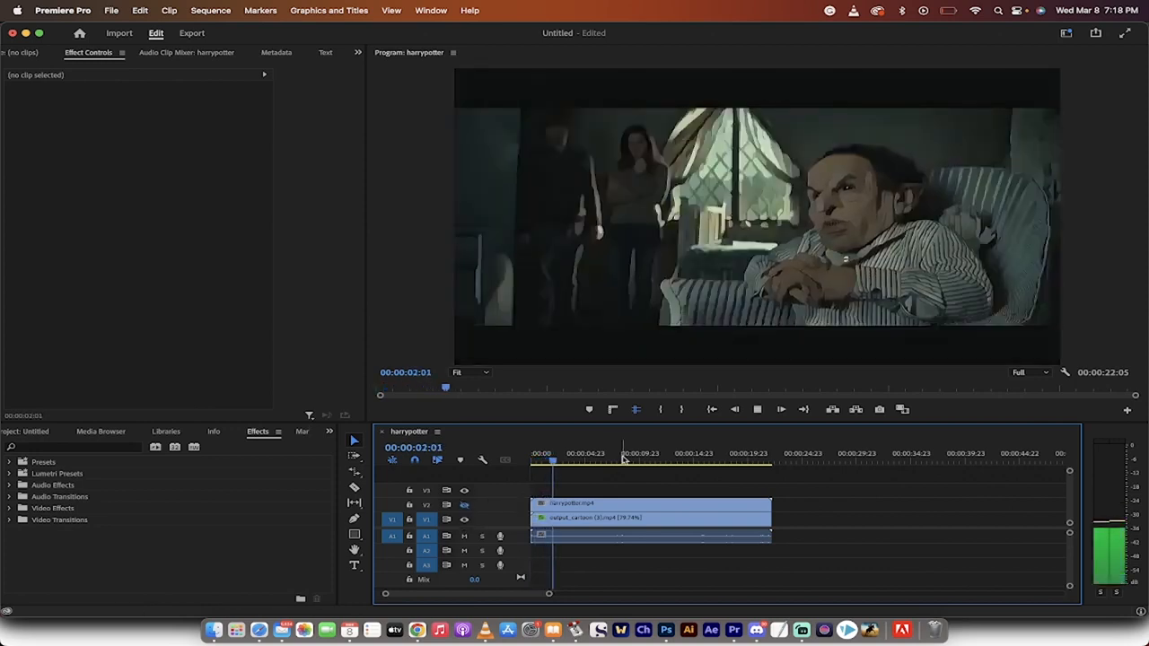
{"action": "key", "text": "space"}
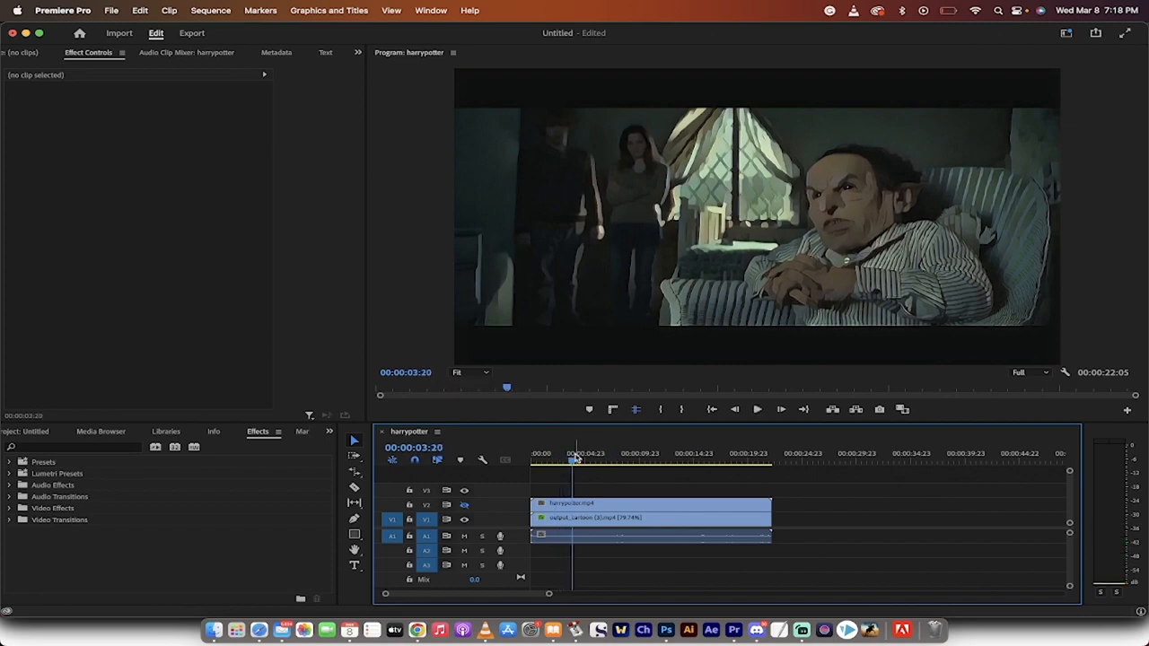
{"action": "left_click_drag", "start_coordinate": [574, 459], "coordinate": [507, 463]}
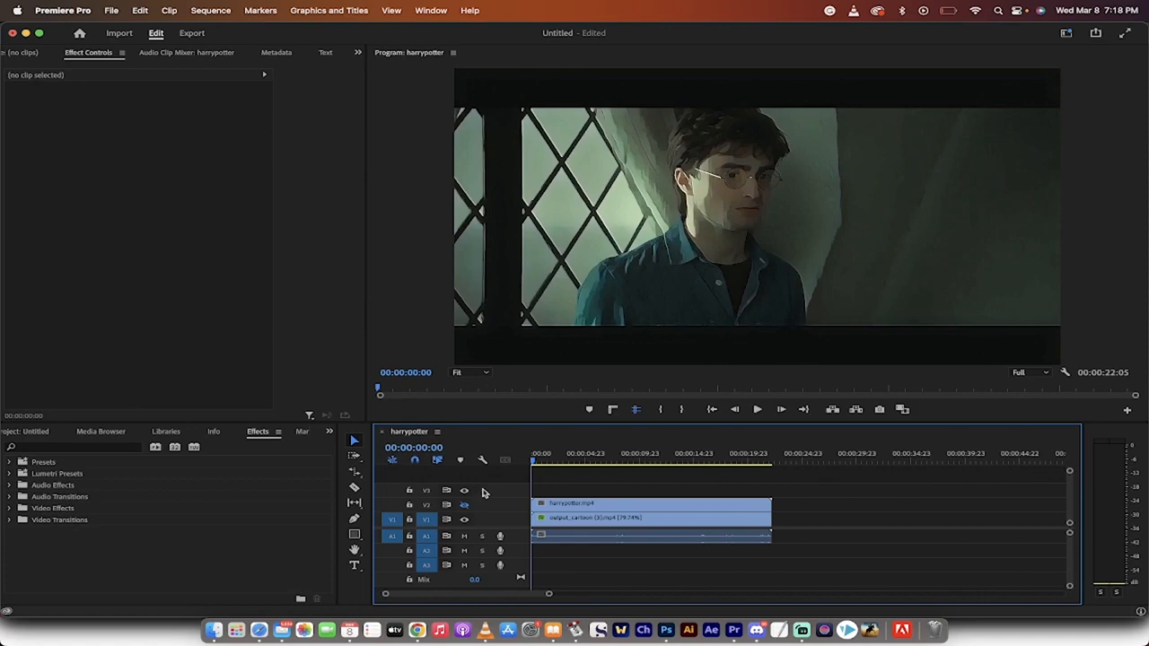
{"action": "left_click", "coordinate": [464, 505]}
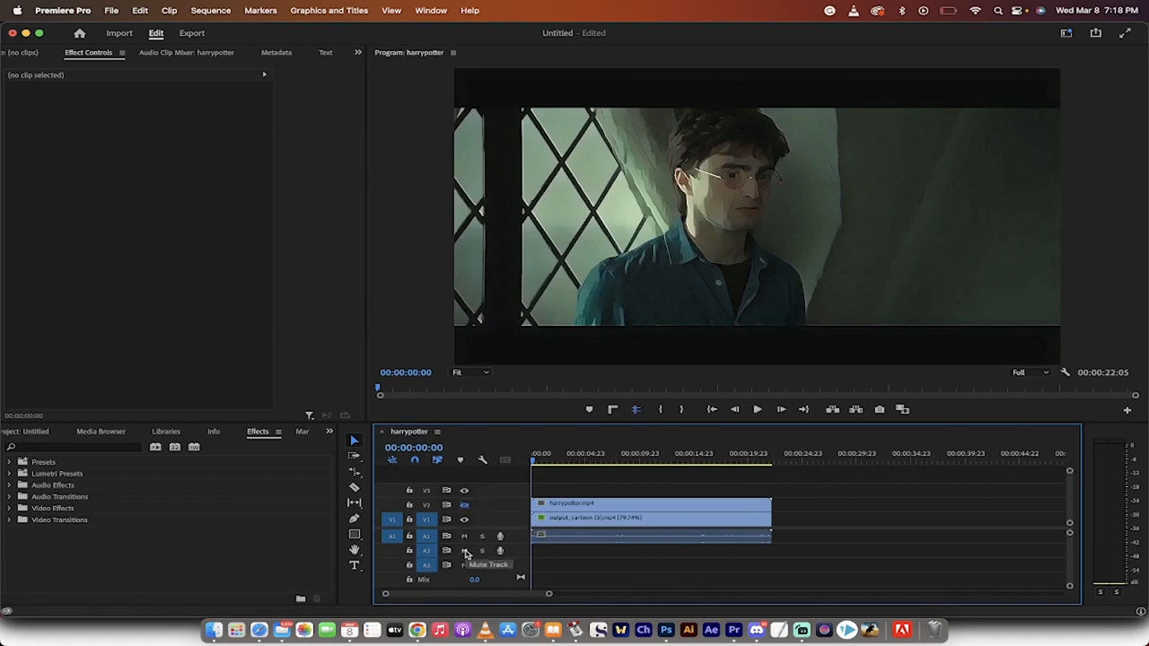
Switch to Chrome and review the input and output example videos on Replicate's cartoonify_video page
{"action": "left_click", "coordinate": [417, 630]}
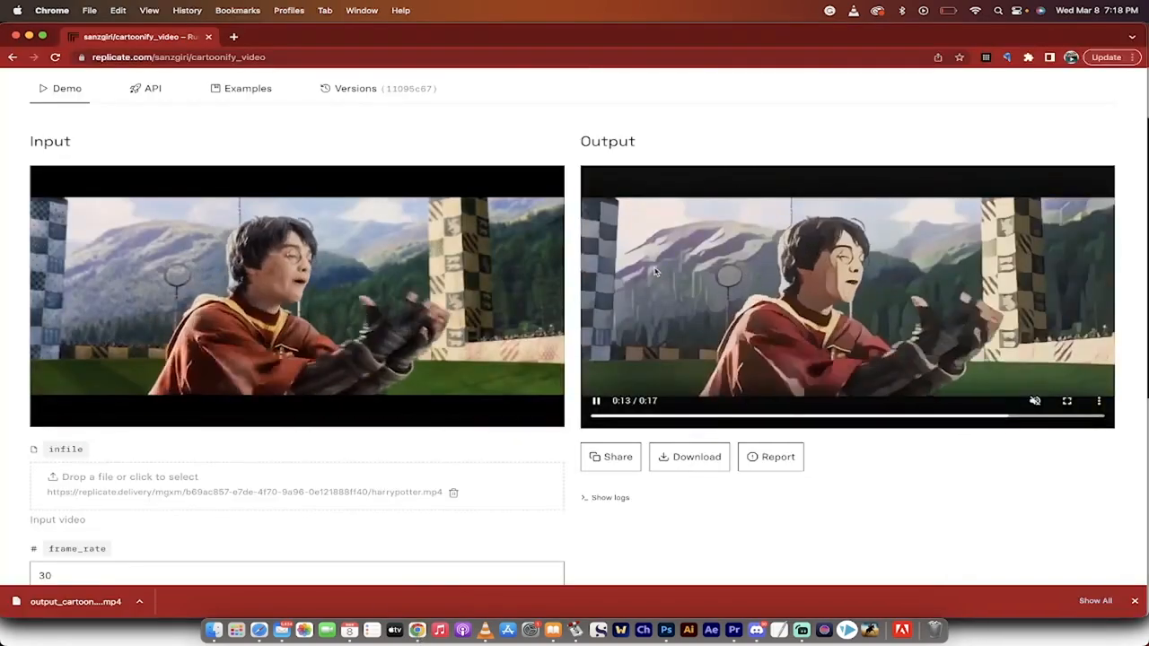
{"action": "scroll", "coordinate": [601, 309], "scroll_direction": "up", "scroll_amount": 1}
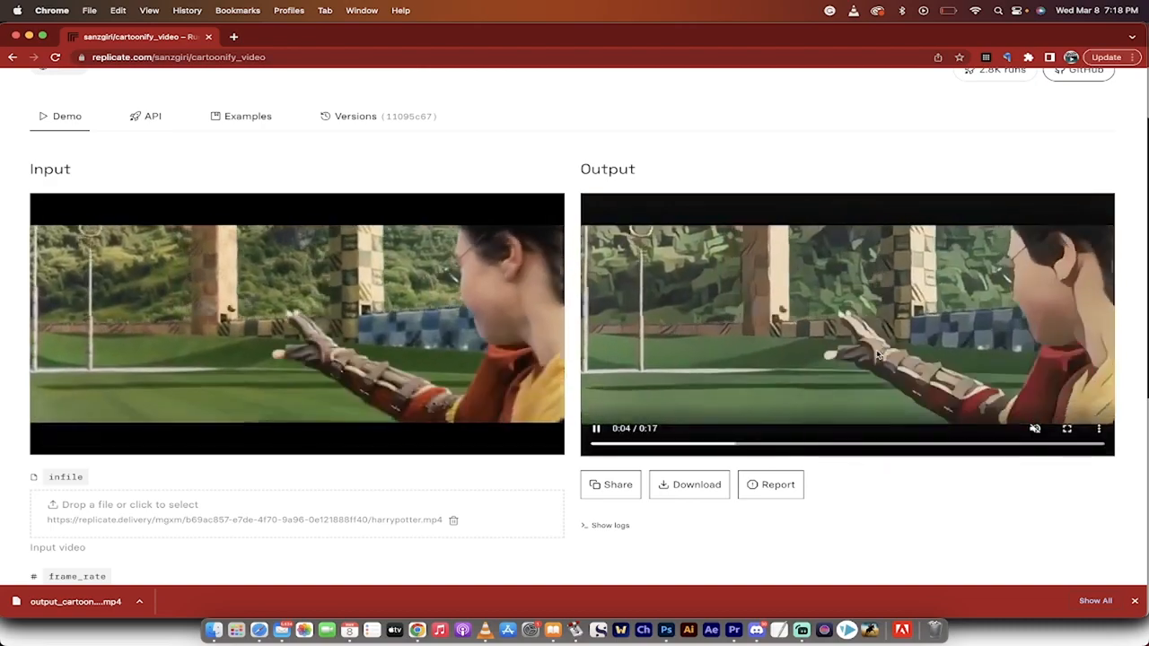
{"action": "left_click", "coordinate": [859, 445]}
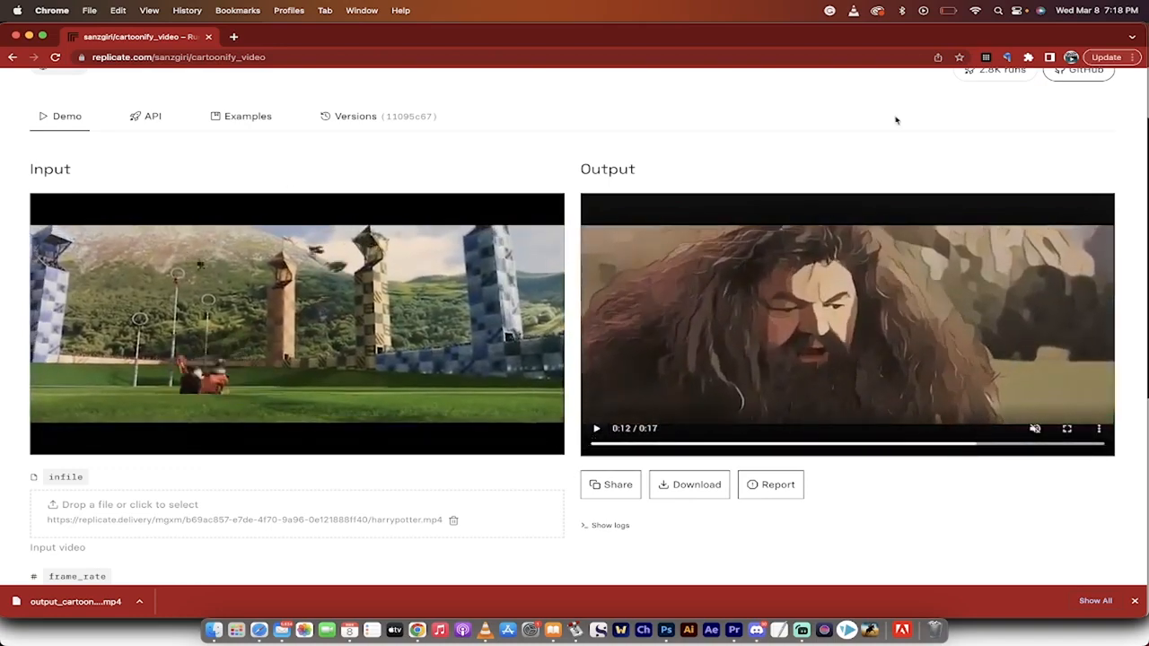
{"action": "scroll", "coordinate": [894, 118], "scroll_direction": "up", "scroll_amount": 4}
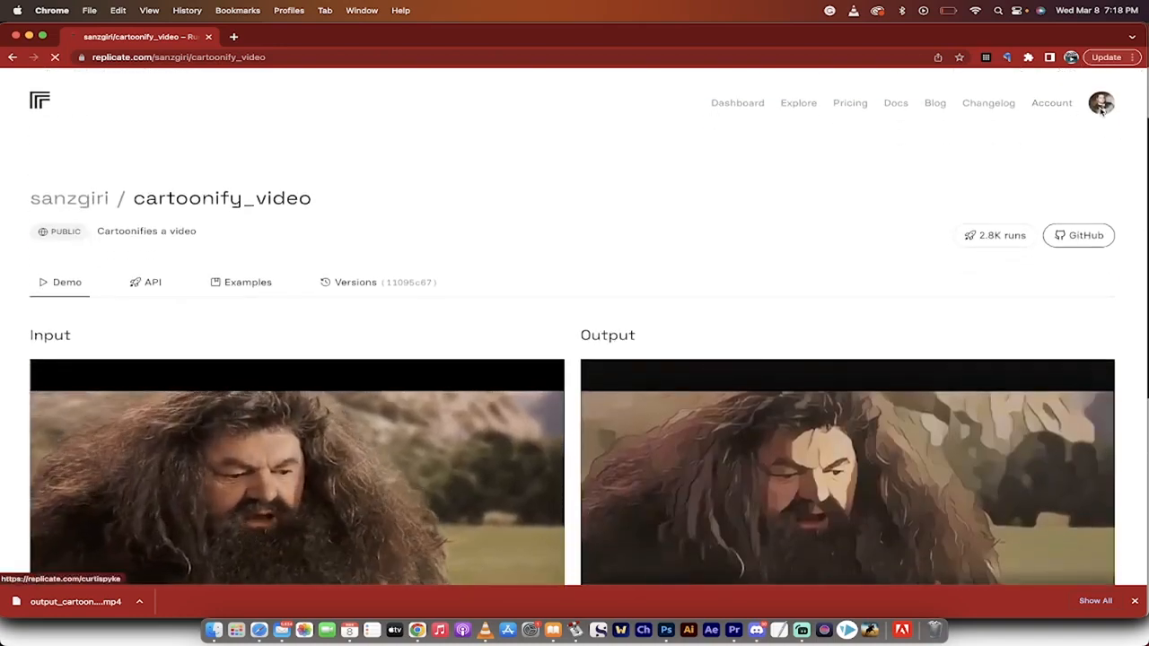
Open the Replicate account page and sign out of the account
{"action": "left_click", "coordinate": [1071, 104]}
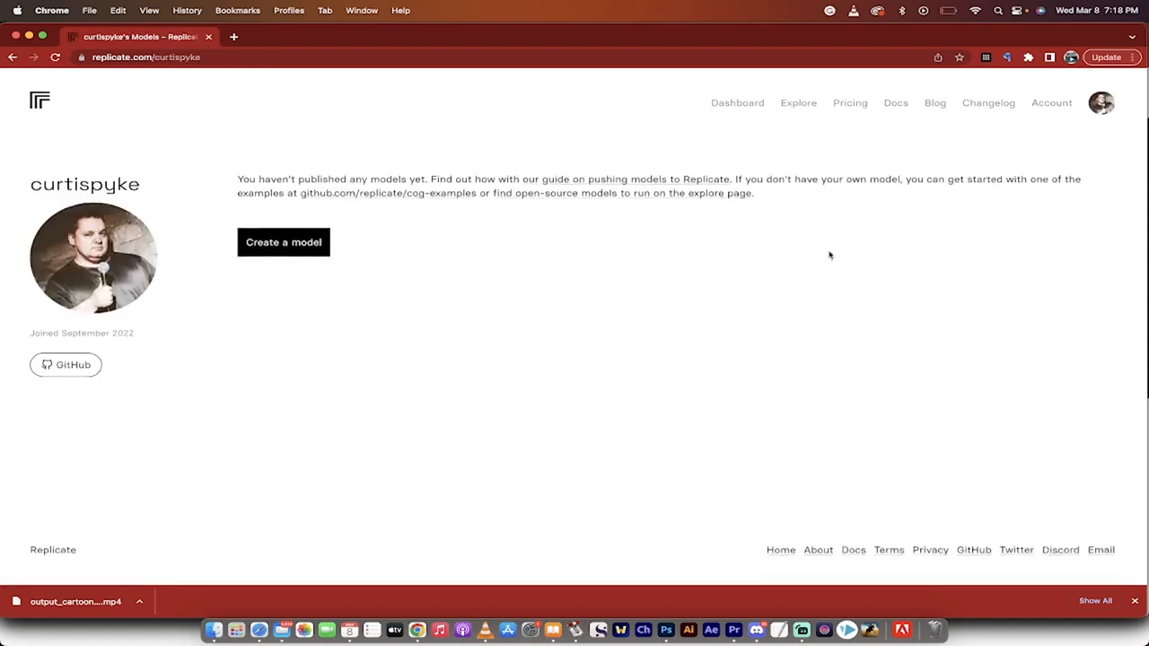
{"action": "left_click", "coordinate": [1047, 104]}
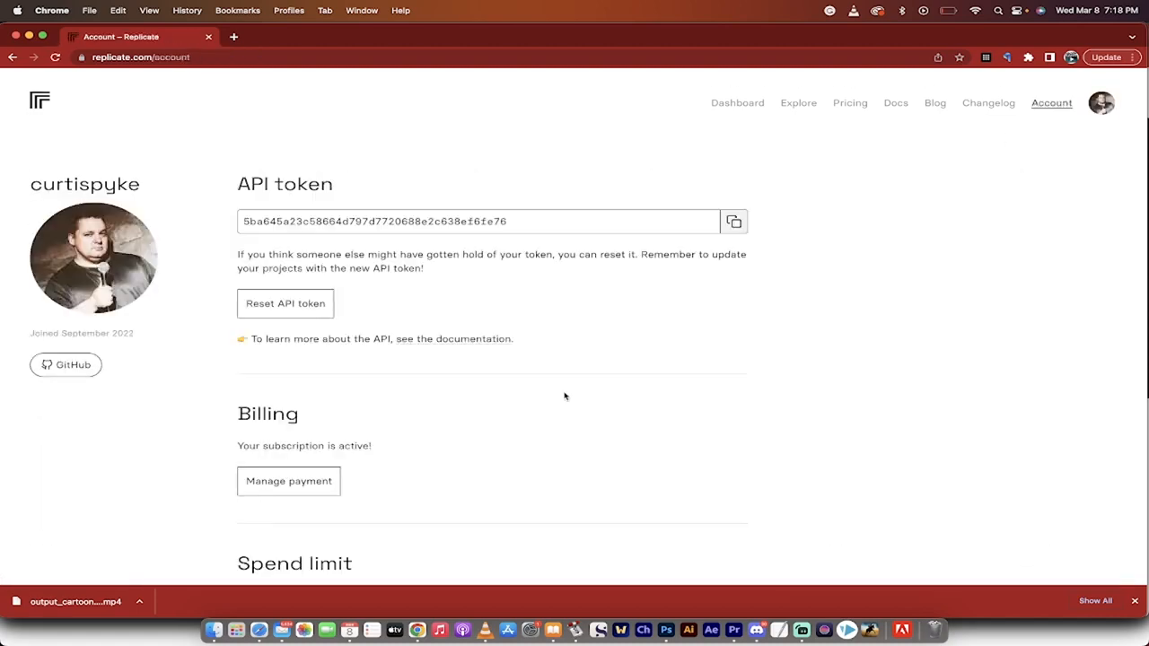
{"action": "scroll", "coordinate": [538, 393], "scroll_direction": "down", "scroll_amount": 10}
{"action": "left_click", "coordinate": [248, 436]}
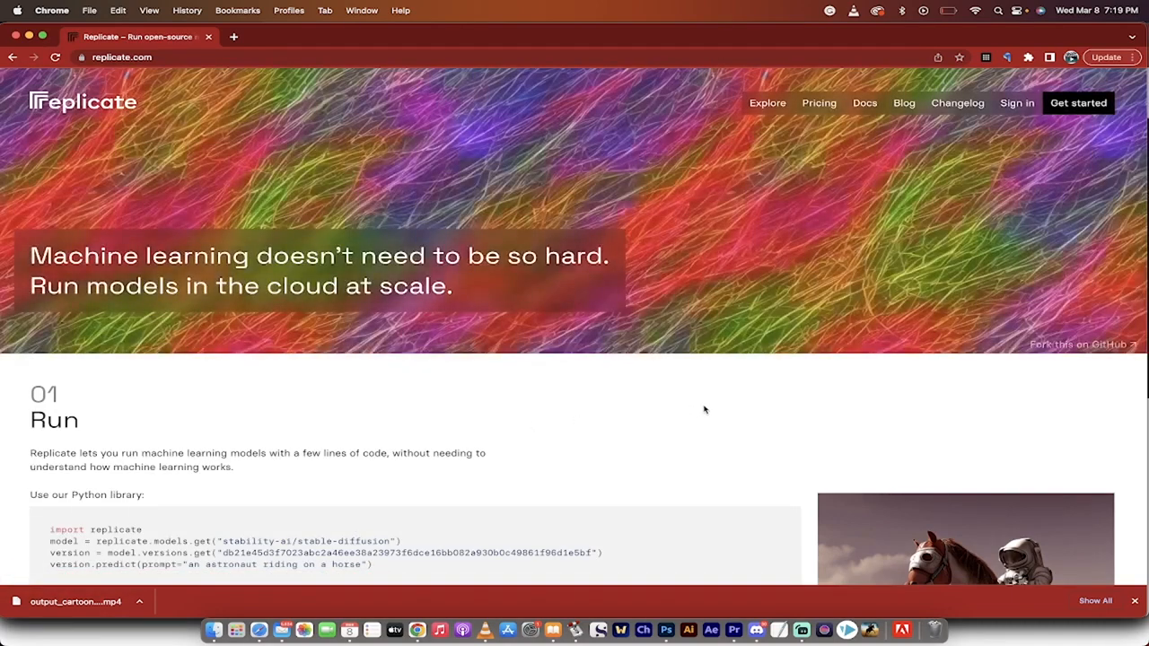
Sign in to Replicate with GitHub and review the usage and recent predictions on the dashboard
{"action": "left_click", "coordinate": [183, 59]}
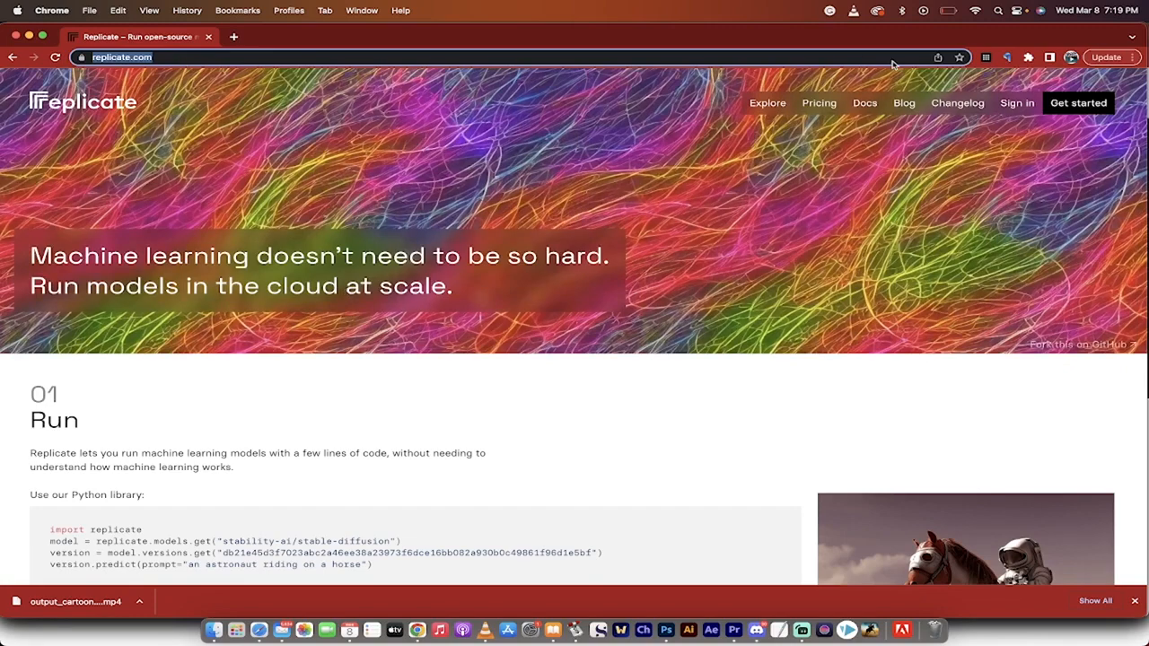
{"action": "left_click", "coordinate": [1013, 104]}
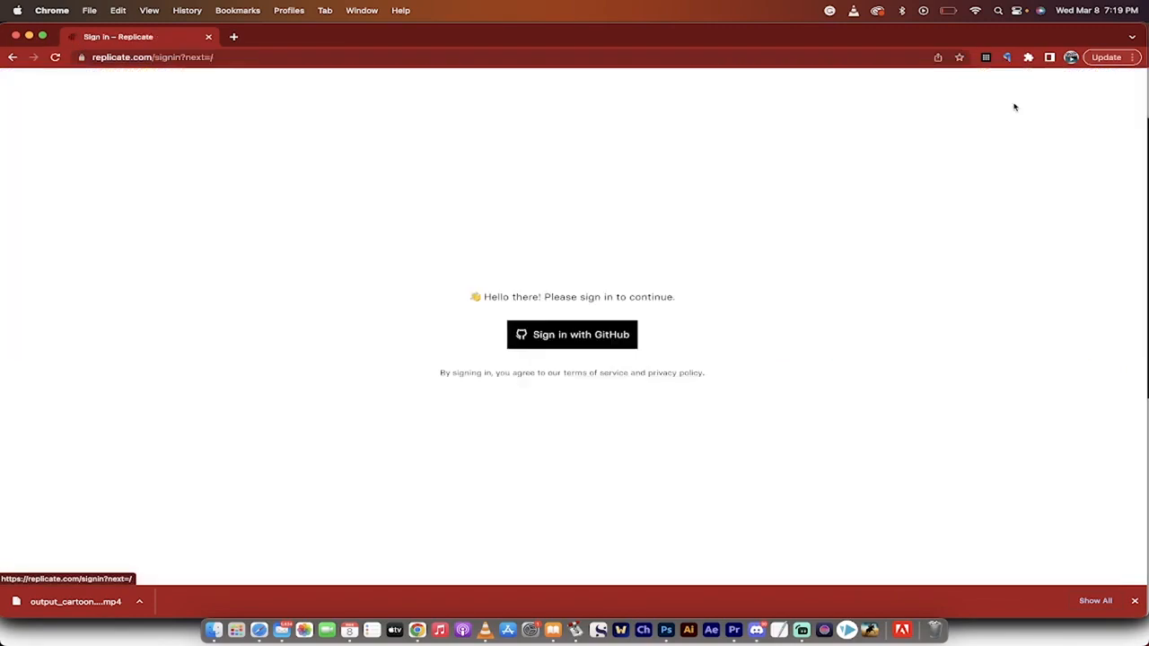
{"action": "left_click", "coordinate": [614, 338]}
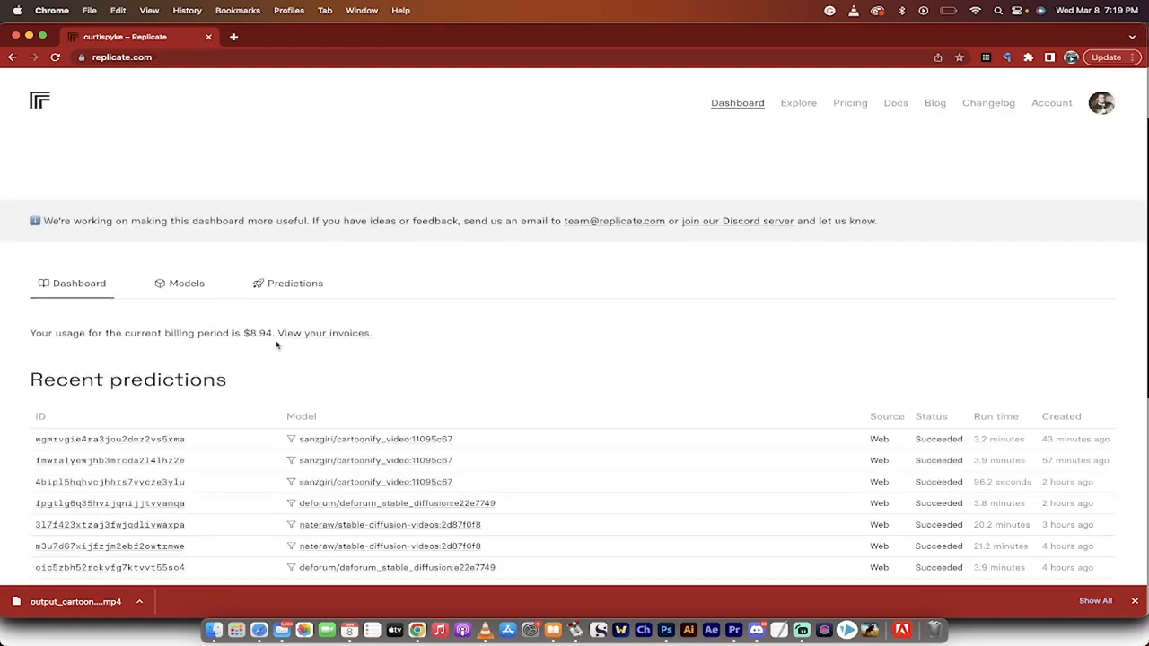
{"action": "scroll", "coordinate": [422, 329], "scroll_direction": "down", "scroll_amount": 1}
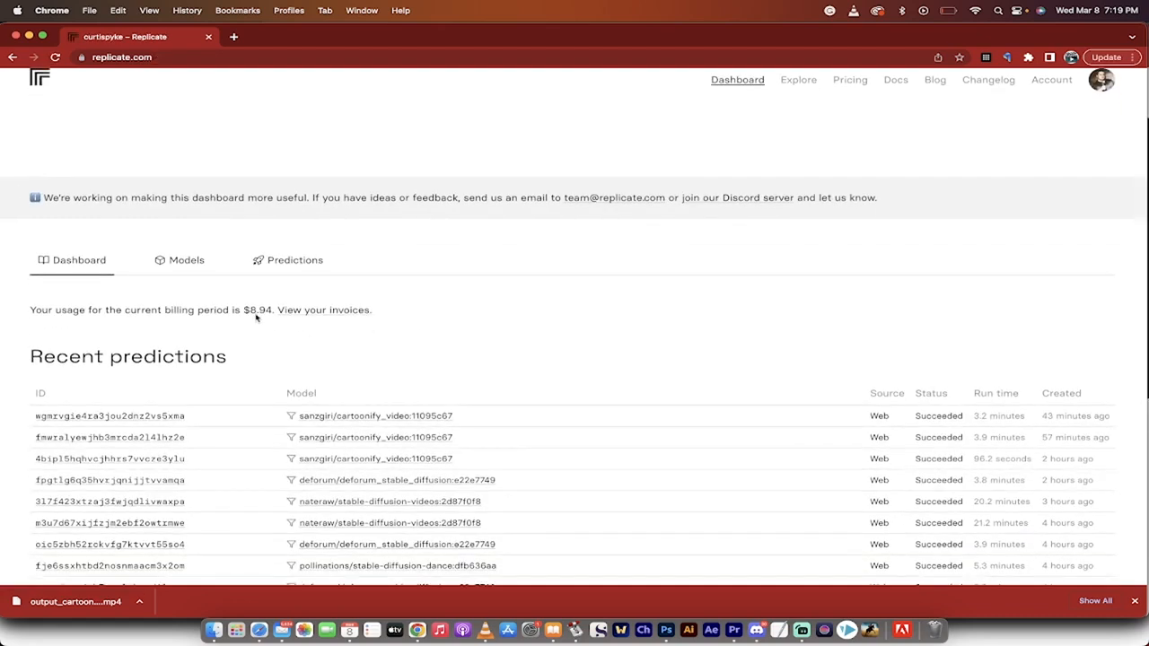
{"action": "scroll", "coordinate": [473, 353], "scroll_direction": "up", "scroll_amount": 1}
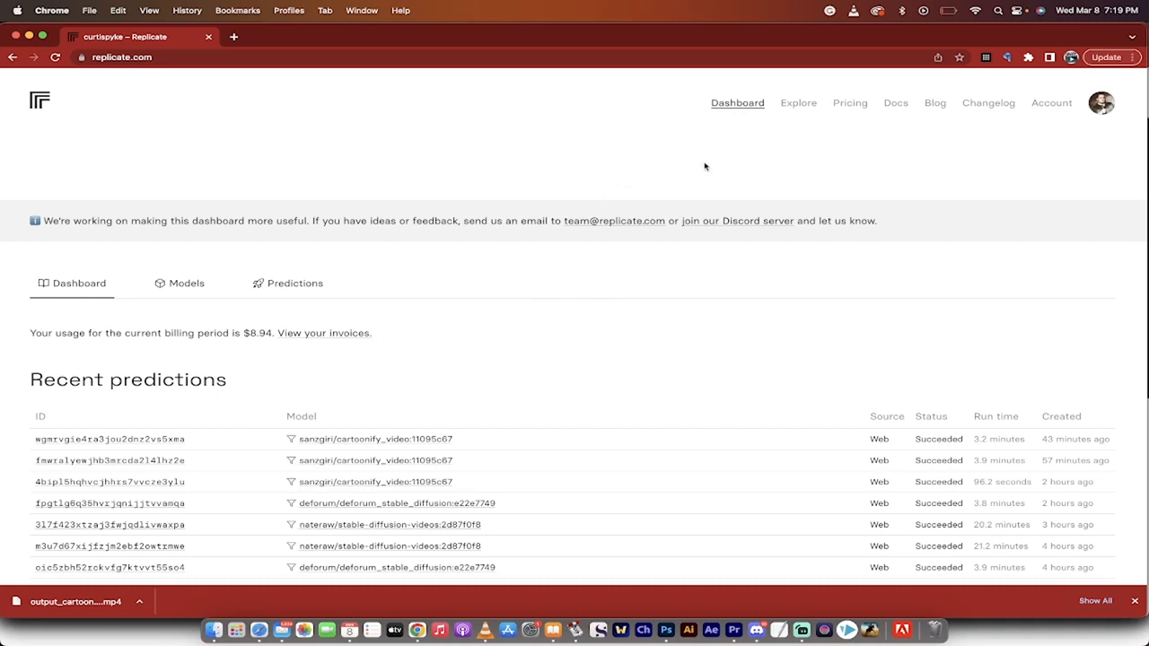
Browse Replicate's Explore page and open the Videos collection of models that create and edit videos
{"action": "left_click", "coordinate": [802, 109]}
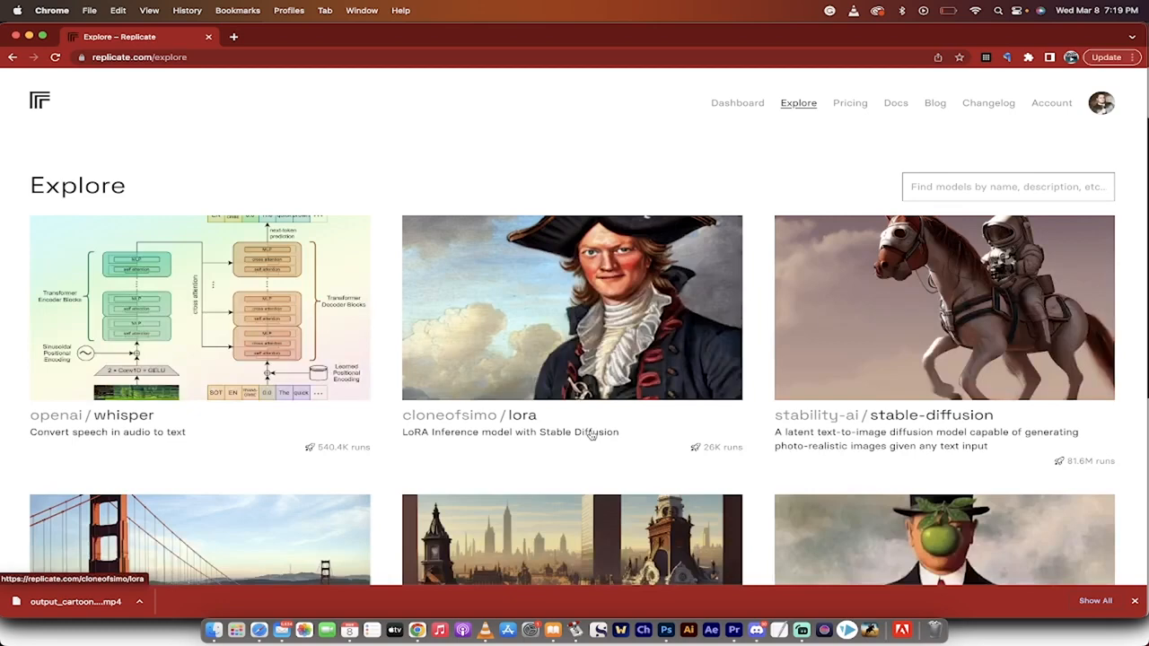
{"action": "scroll", "coordinate": [398, 393], "scroll_direction": "down", "scroll_amount": 2}
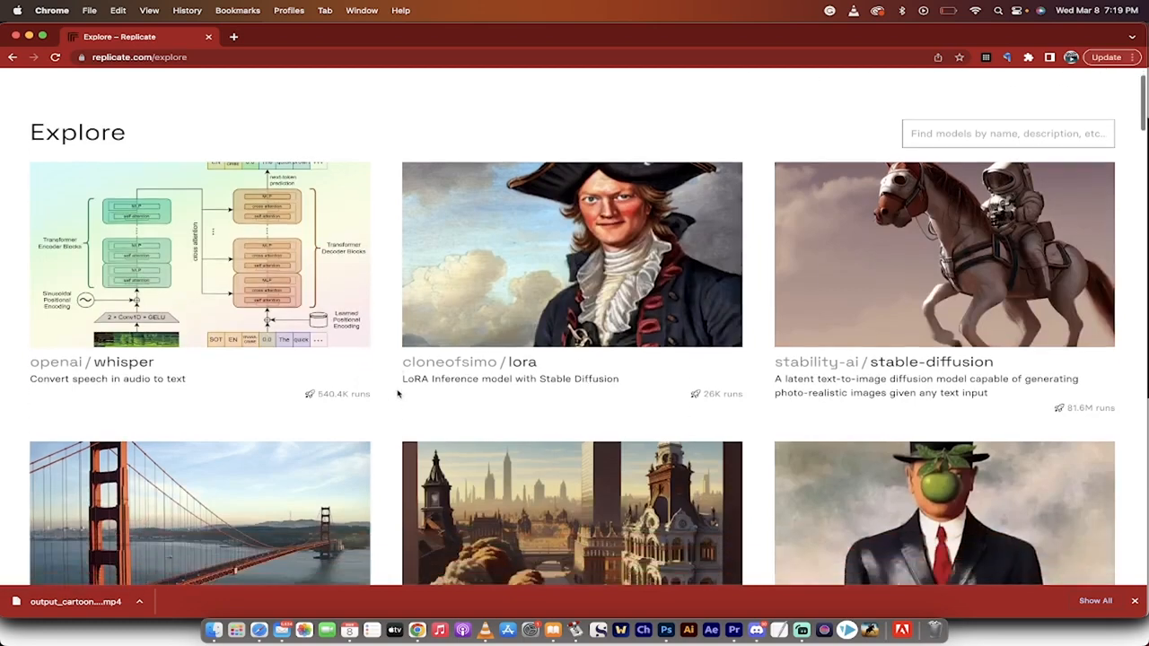
{"action": "scroll", "coordinate": [391, 365], "scroll_direction": "down", "scroll_amount": 5}
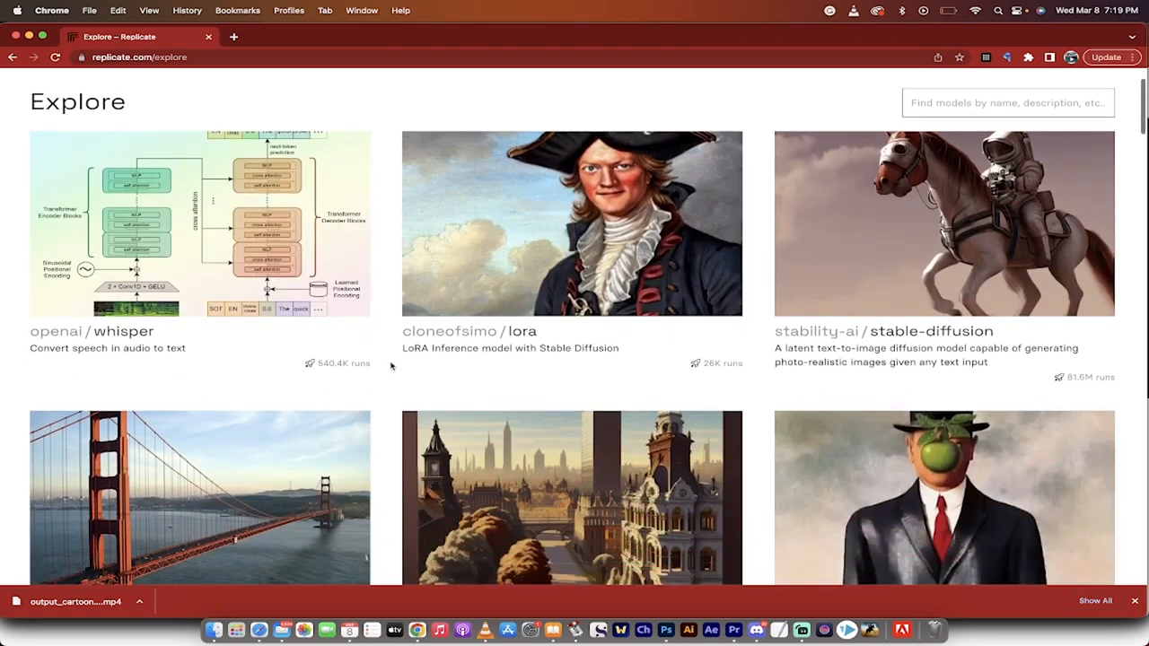
{"action": "scroll", "coordinate": [391, 365], "scroll_direction": "down", "scroll_amount": 3}
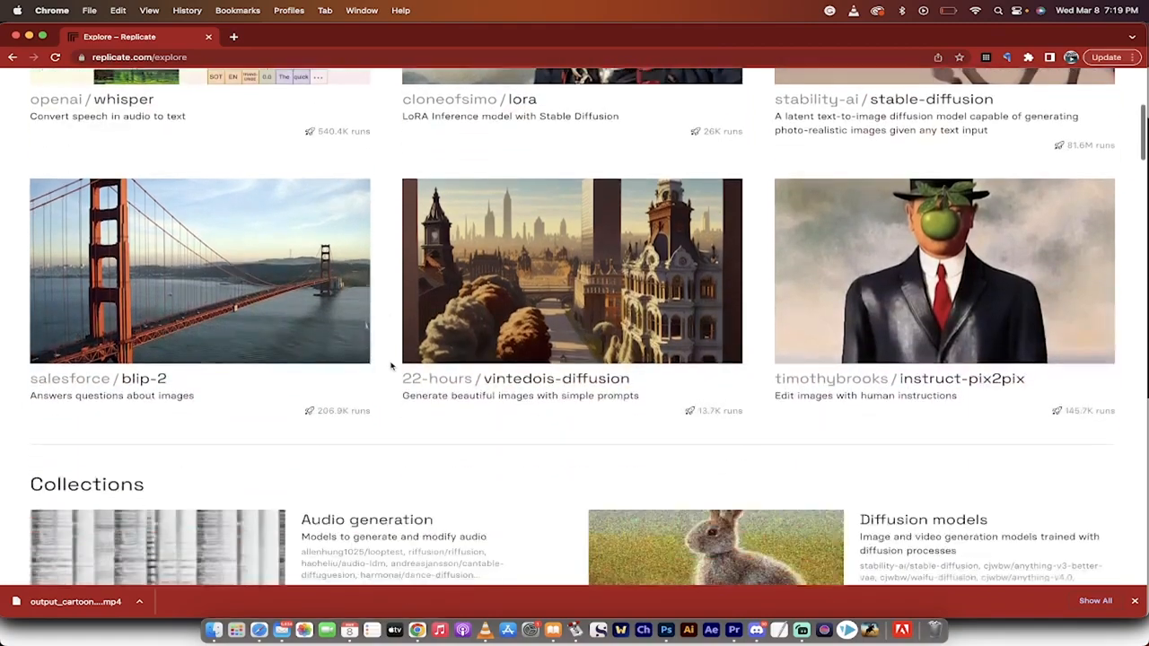
{"action": "scroll", "coordinate": [391, 365], "scroll_direction": "up", "scroll_amount": 2}
{"action": "scroll", "coordinate": [391, 366], "scroll_direction": "down", "scroll_amount": 3}
{"action": "scroll", "coordinate": [390, 365], "scroll_direction": "down", "scroll_amount": 20}
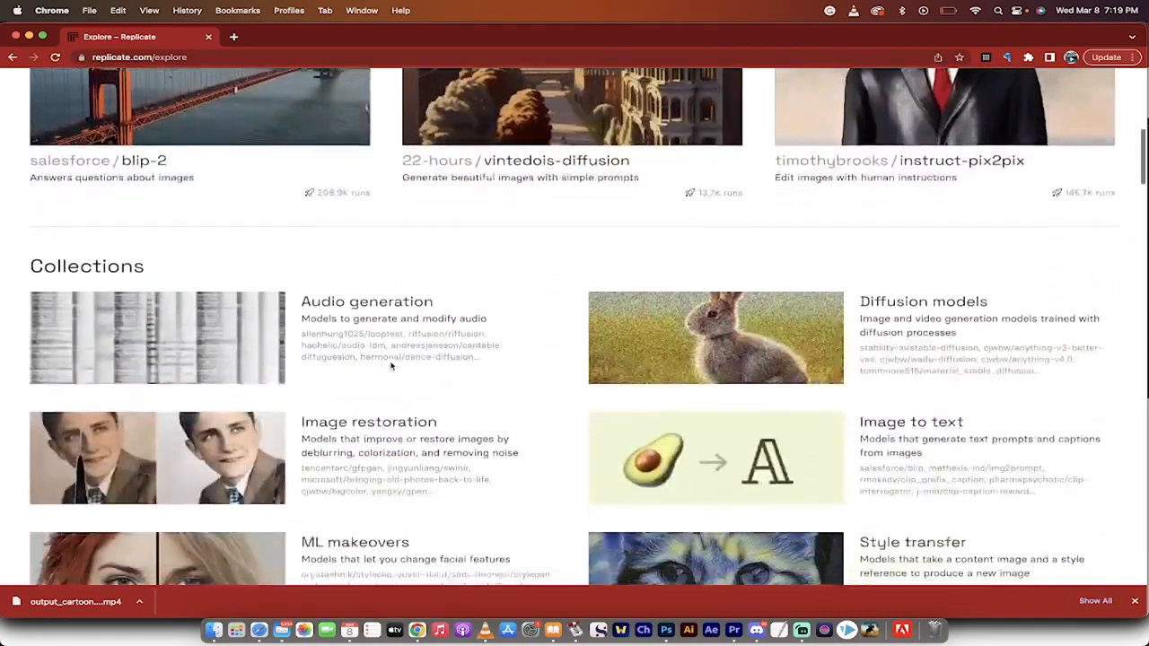
{"action": "scroll", "coordinate": [390, 365], "scroll_direction": "up", "scroll_amount": 3}
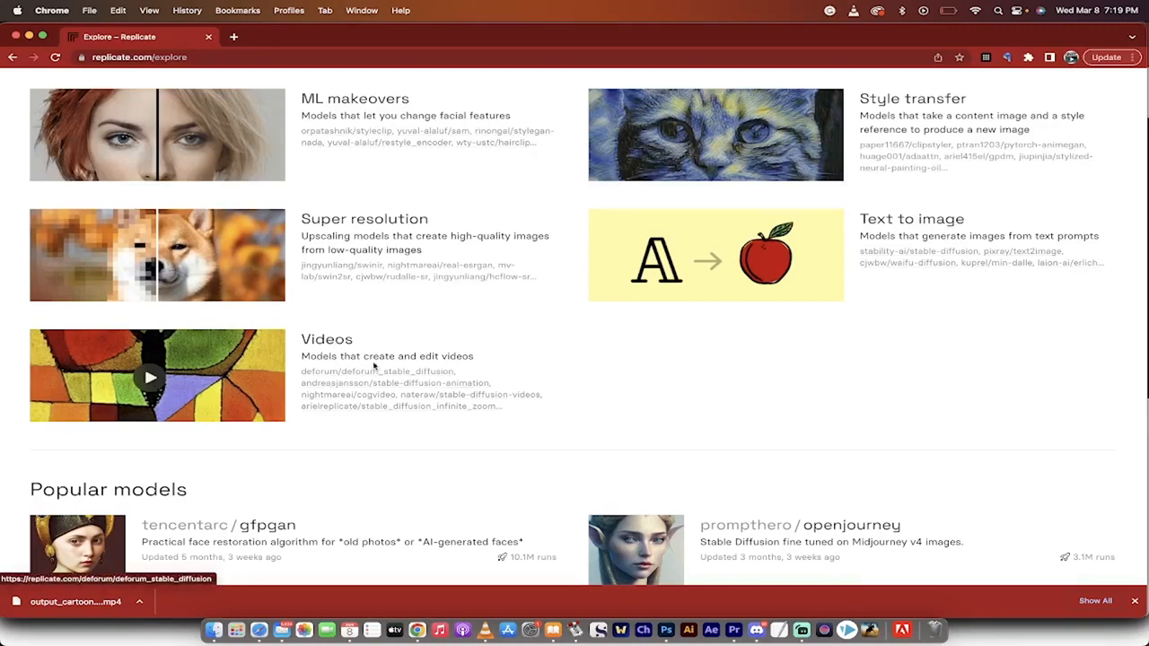
{"action": "left_click", "coordinate": [315, 346]}
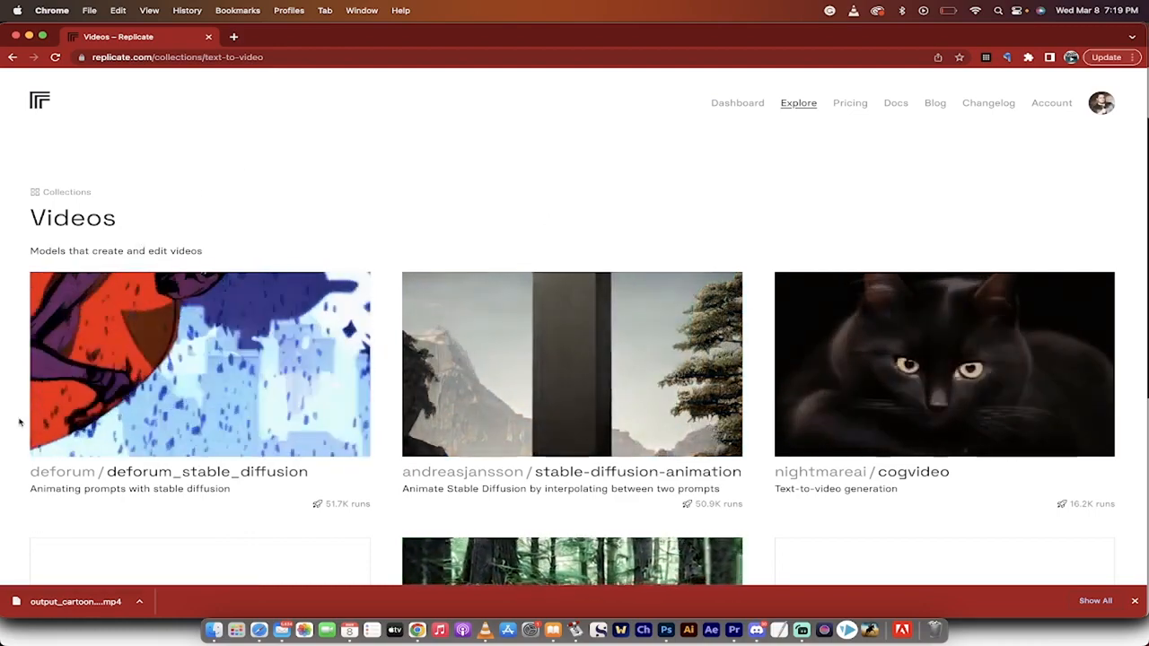
Find the sanzgiri/cartoonify_video model in the Videos collection and open it
{"action": "scroll", "coordinate": [20, 422], "scroll_direction": "down", "scroll_amount": 1}
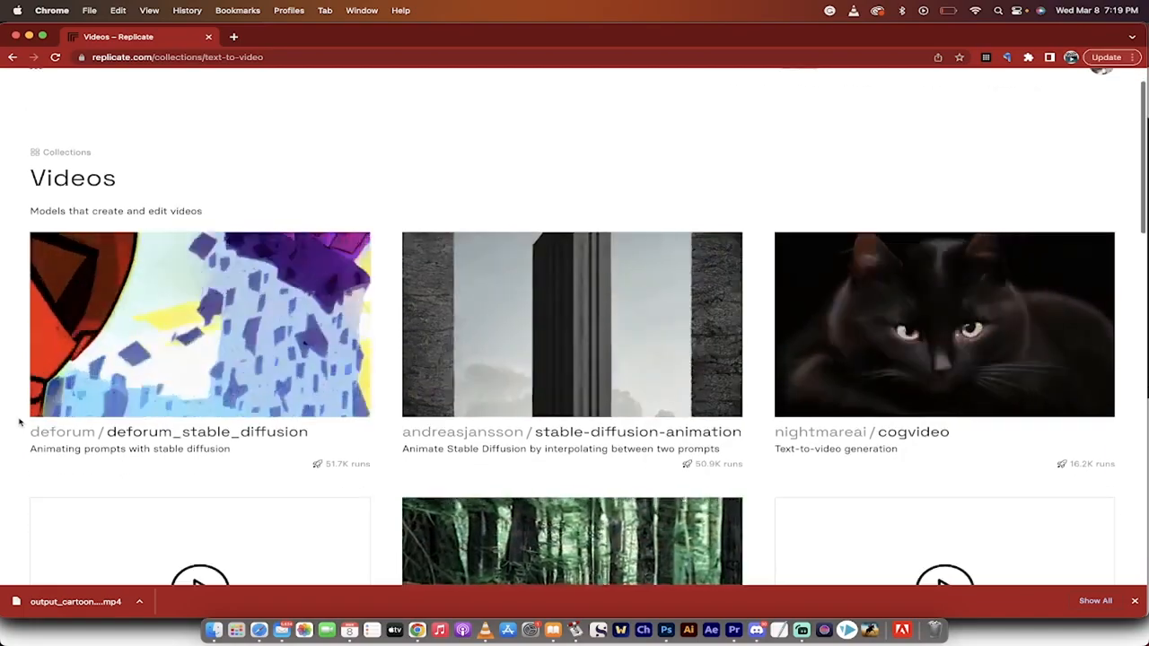
{"action": "scroll", "coordinate": [19, 422], "scroll_direction": "down", "scroll_amount": 10}
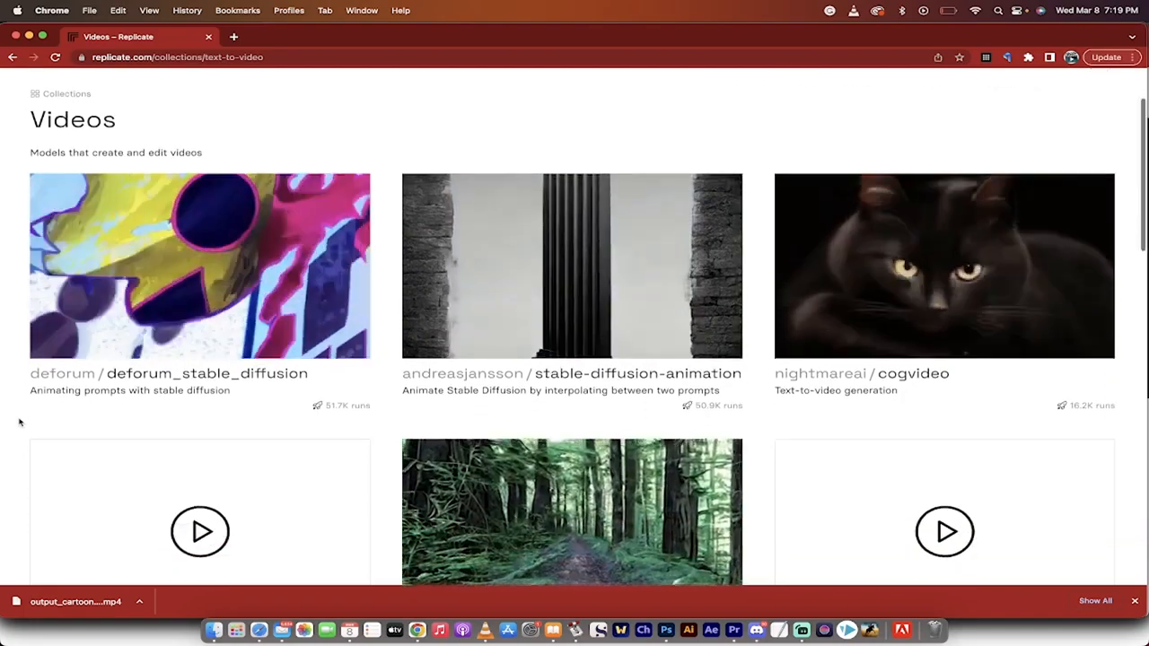
{"action": "scroll", "coordinate": [19, 422], "scroll_direction": "down", "scroll_amount": 3}
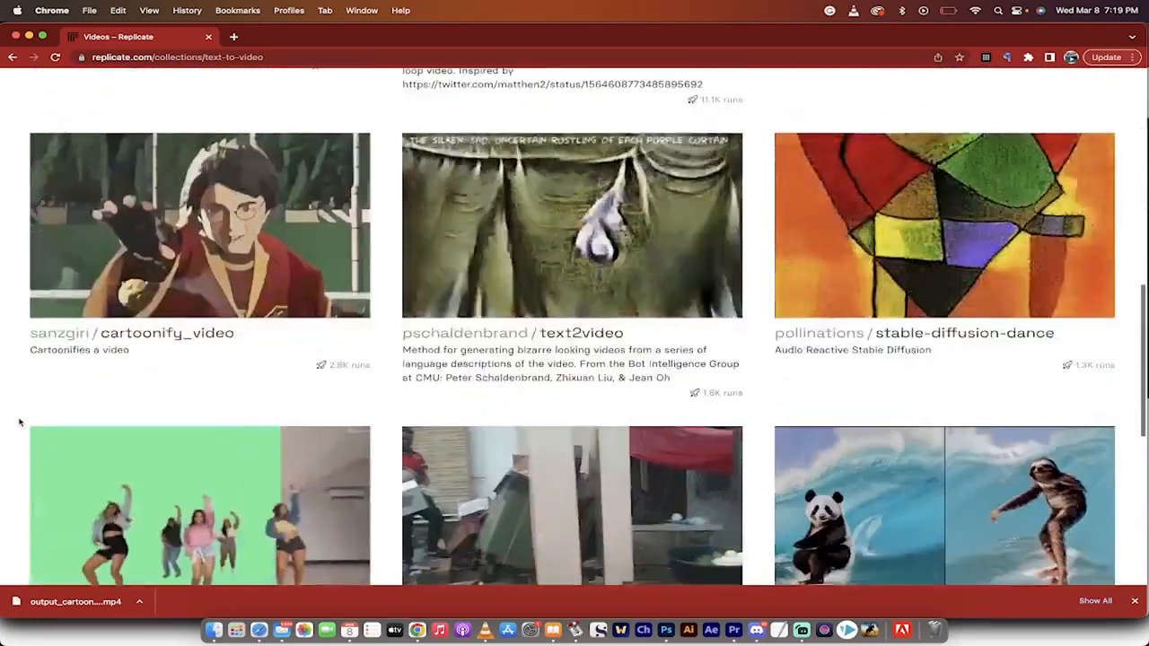
{"action": "left_click", "coordinate": [176, 338]}
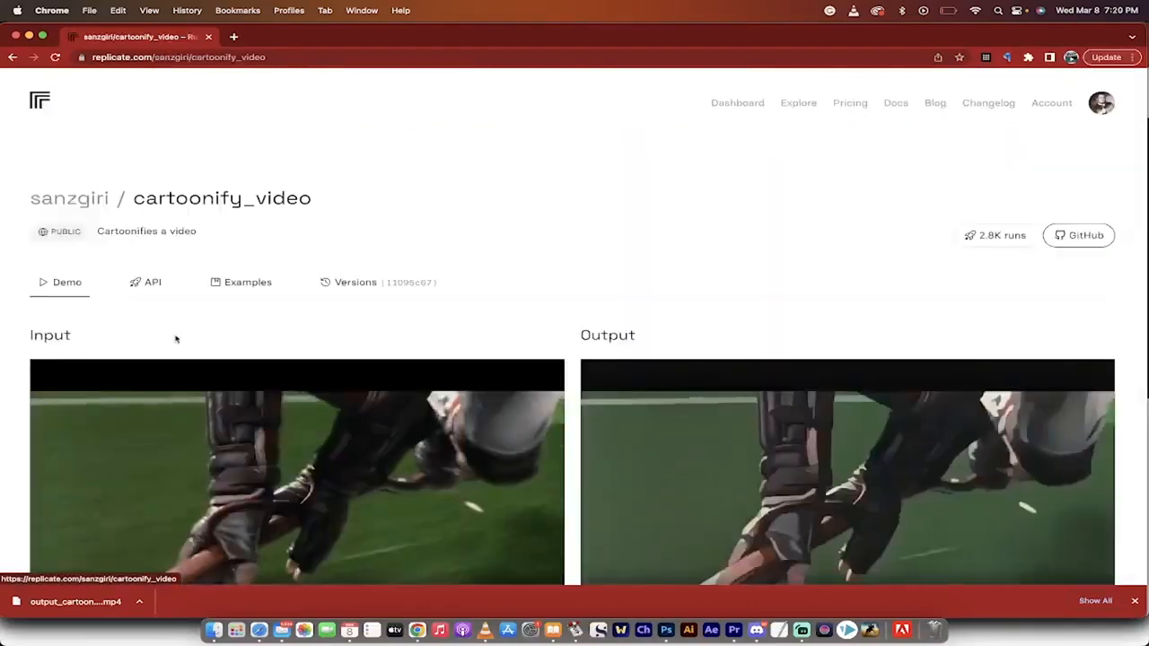
Load harrypotter.mp4 from the Movies folder in Finder as the infile input video of the cartoonify_video model
{"action": "scroll", "coordinate": [3, 395], "scroll_direction": "down", "scroll_amount": 4}
{"action": "scroll", "coordinate": [2, 395], "scroll_direction": "up", "scroll_amount": 1}
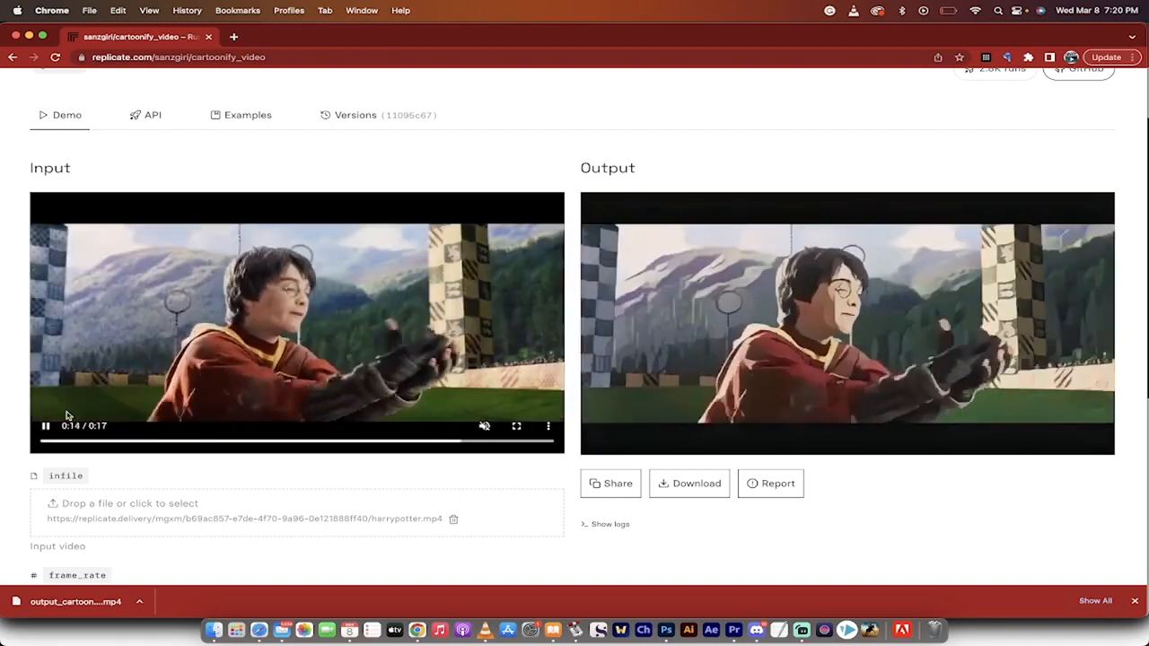
{"action": "scroll", "coordinate": [229, 549], "scroll_direction": "down", "scroll_amount": 2}
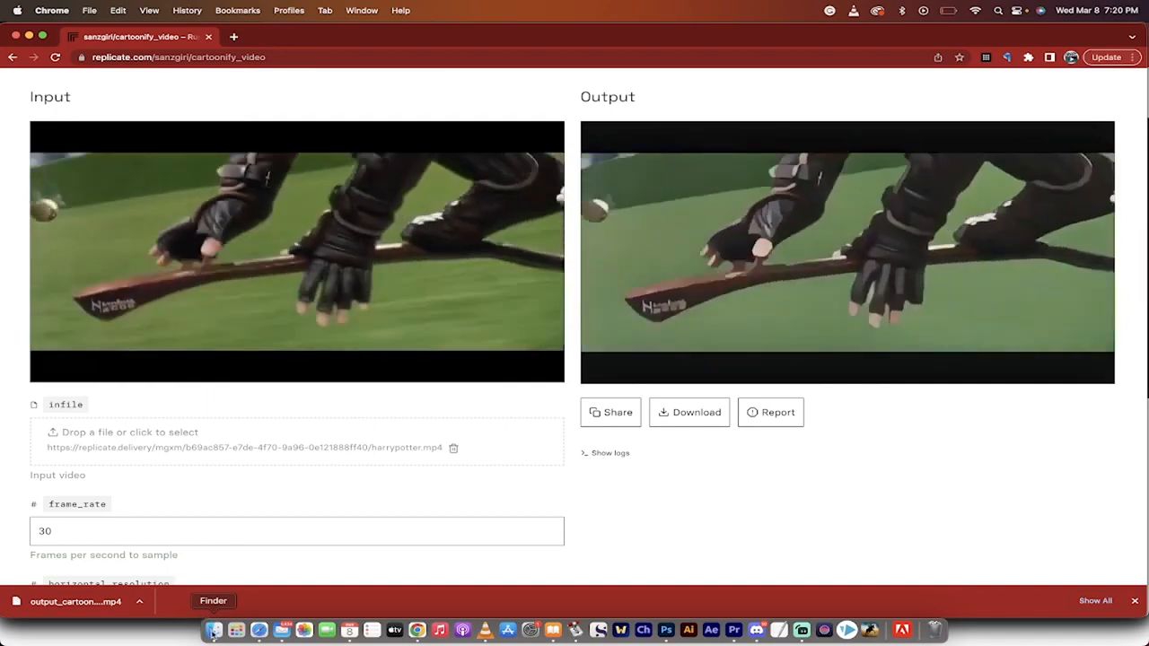
{"action": "left_click", "coordinate": [214, 630]}
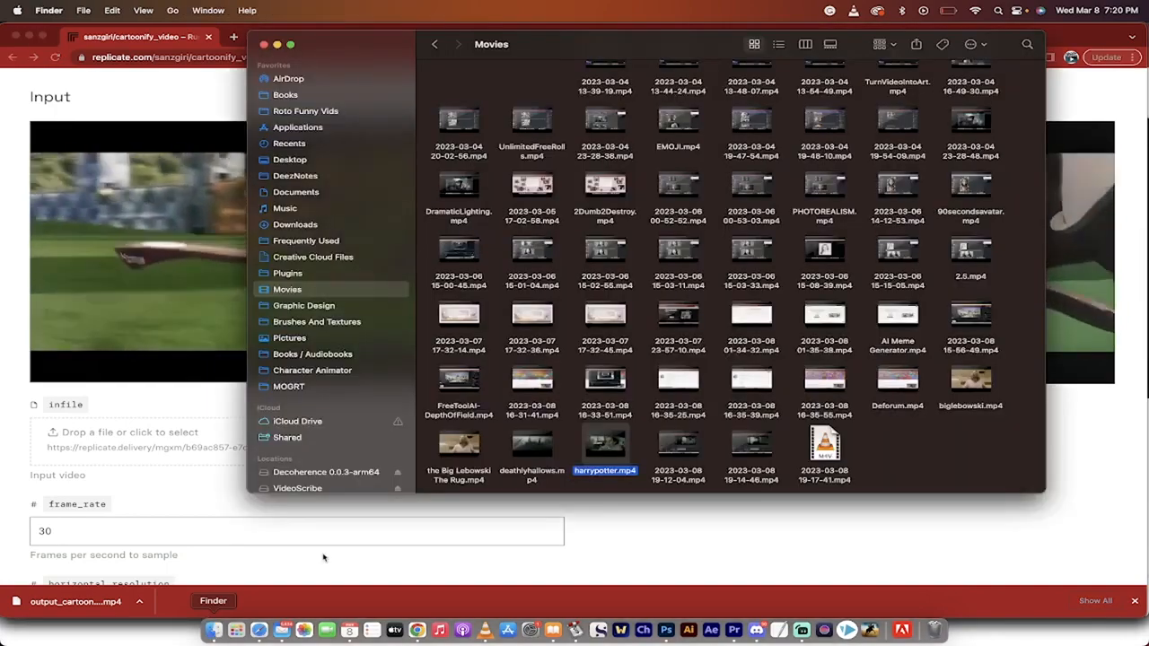
{"action": "left_click", "coordinate": [619, 471]}
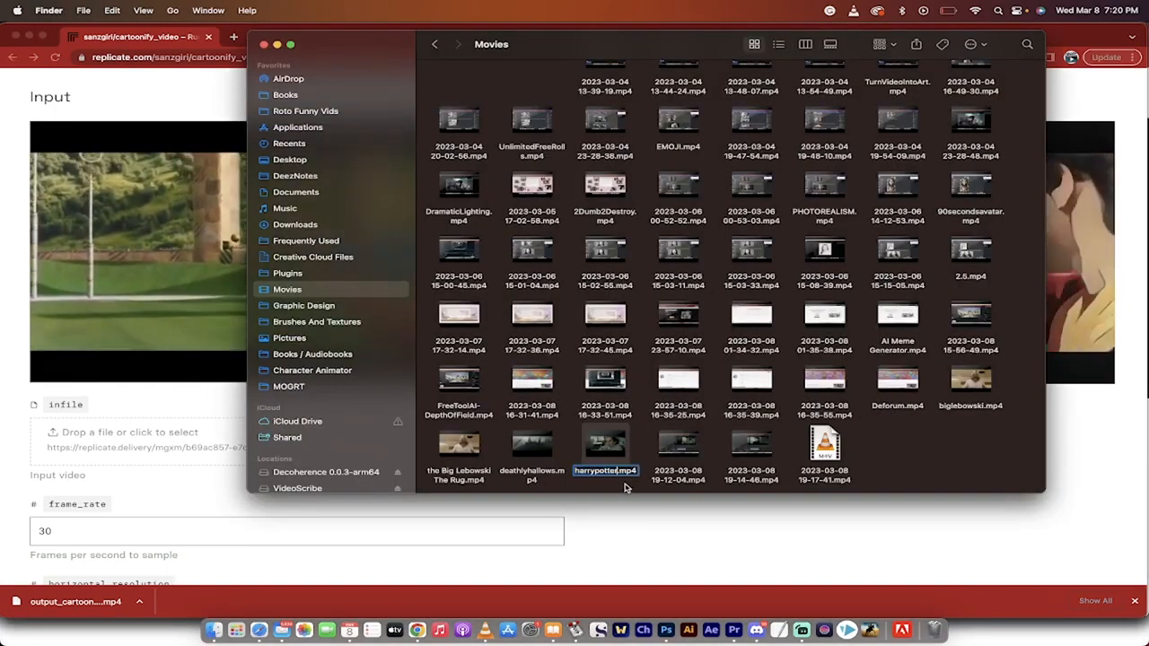
{"action": "key", "text": "super+Tab"}
{"action": "left_click_drag", "start_coordinate": [616, 473], "coordinate": [269, 452]}
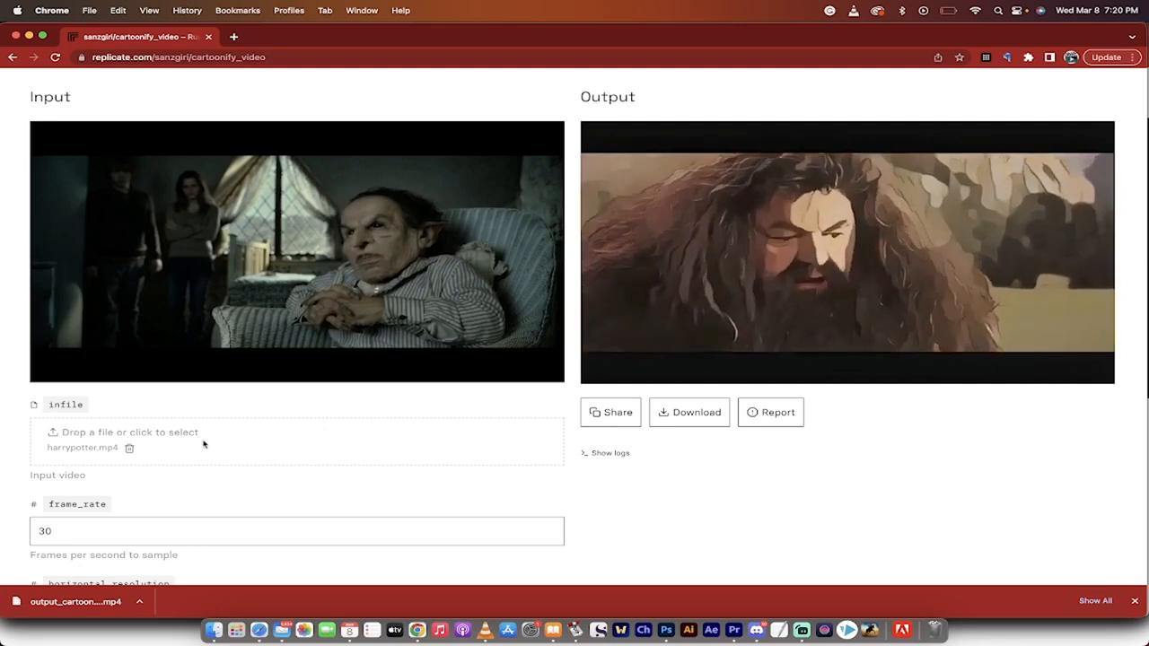
Set the horizontal_resolution of the cartoonify run to 1920, leaving the frame_rate at 30
{"action": "scroll", "coordinate": [203, 444], "scroll_direction": "down", "scroll_amount": 2}
{"action": "scroll", "coordinate": [203, 442], "scroll_direction": "up", "scroll_amount": 3}
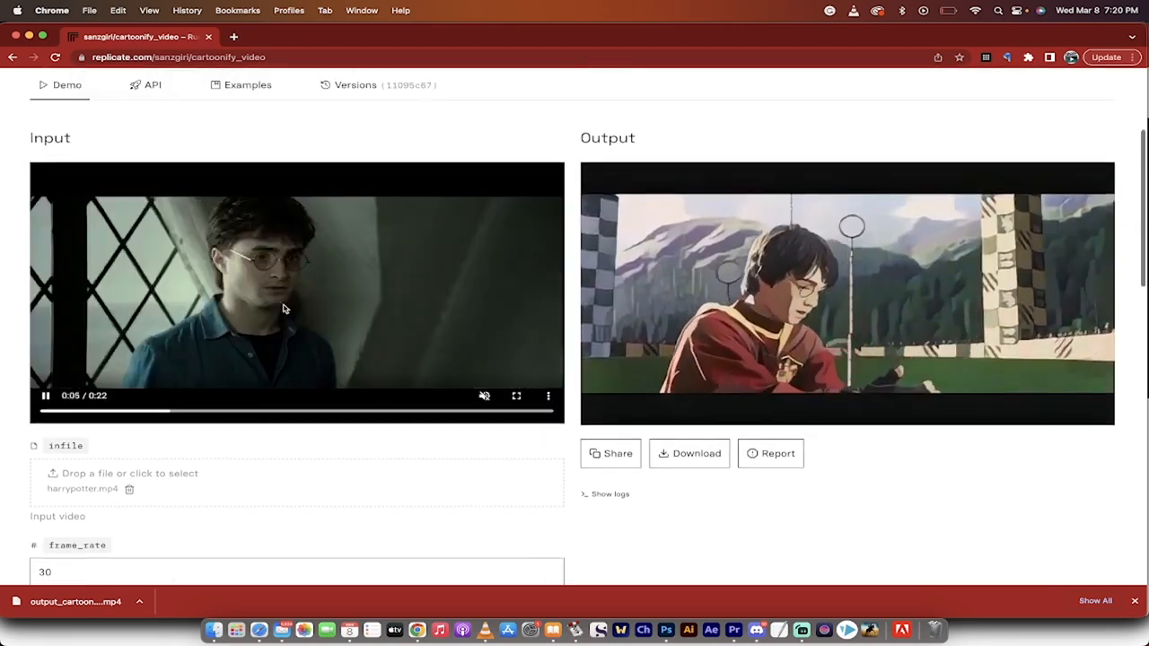
{"action": "scroll", "coordinate": [280, 458], "scroll_direction": "down", "scroll_amount": 1}
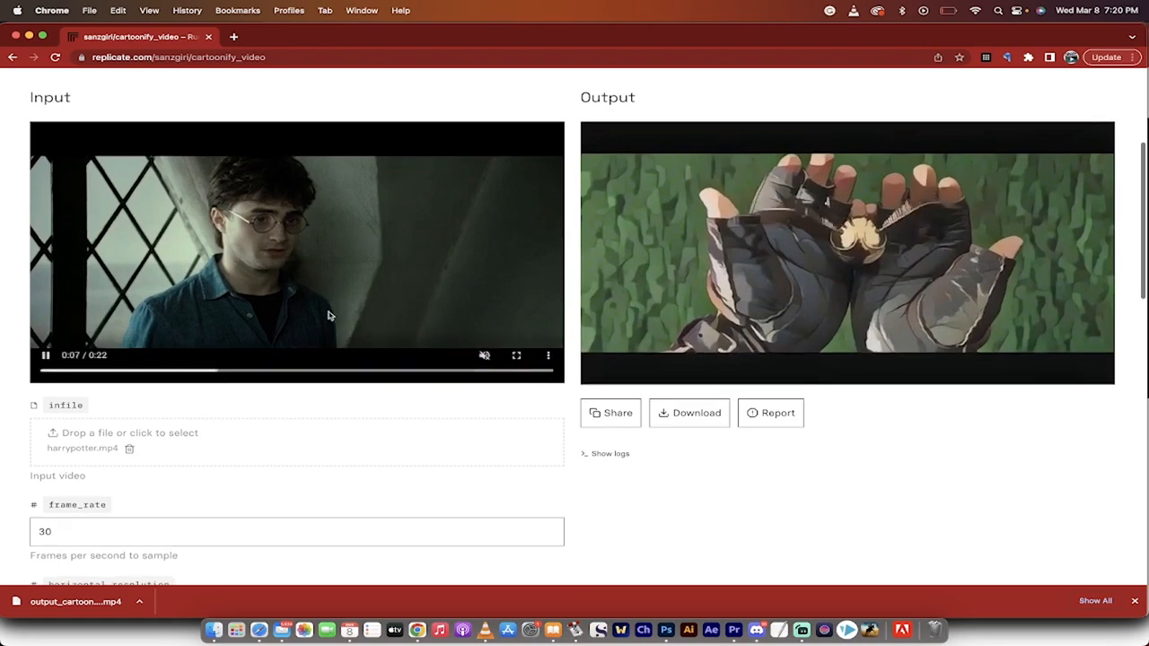
{"action": "scroll", "coordinate": [331, 407], "scroll_direction": "down", "scroll_amount": 3}
{"action": "scroll", "coordinate": [330, 406], "scroll_direction": "down", "scroll_amount": 3}
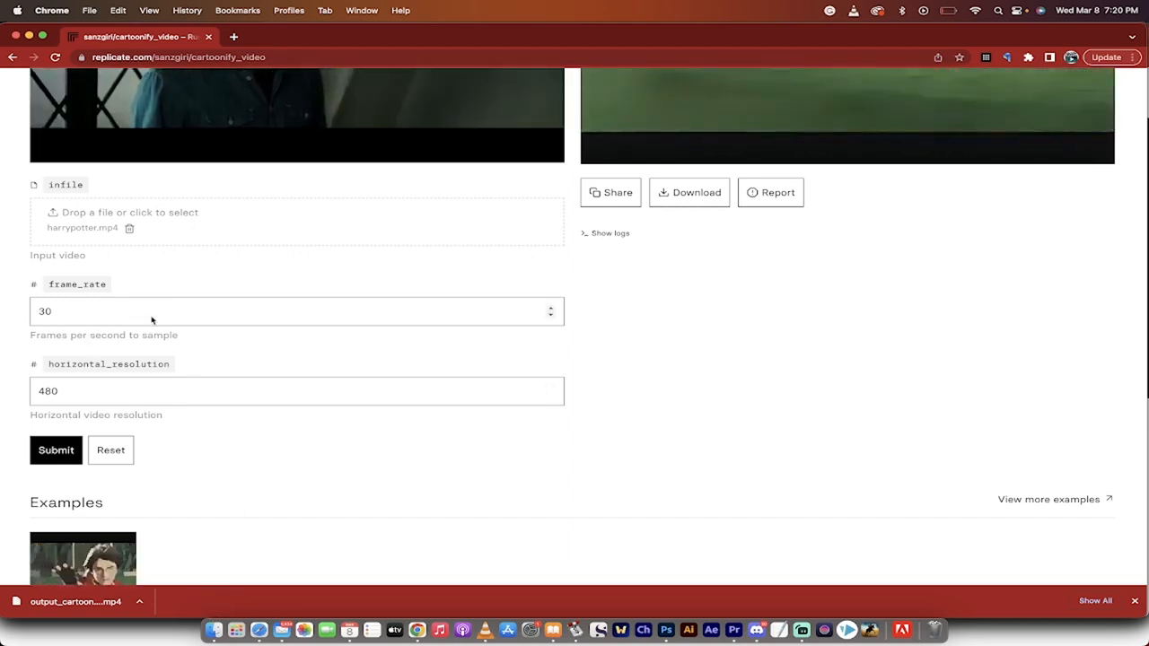
{"action": "left_click_drag", "start_coordinate": [55, 319], "coordinate": [35, 321]}
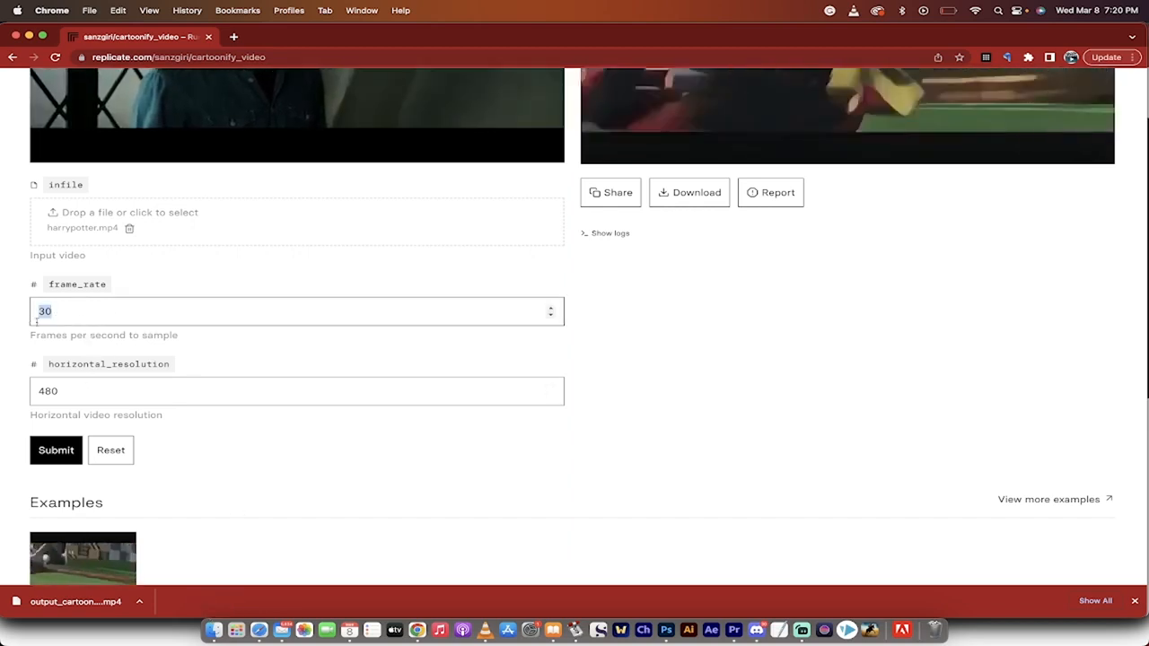
{"action": "left_click", "coordinate": [103, 395]}
{"action": "left_click_drag", "start_coordinate": [103, 395], "coordinate": [2, 395]}
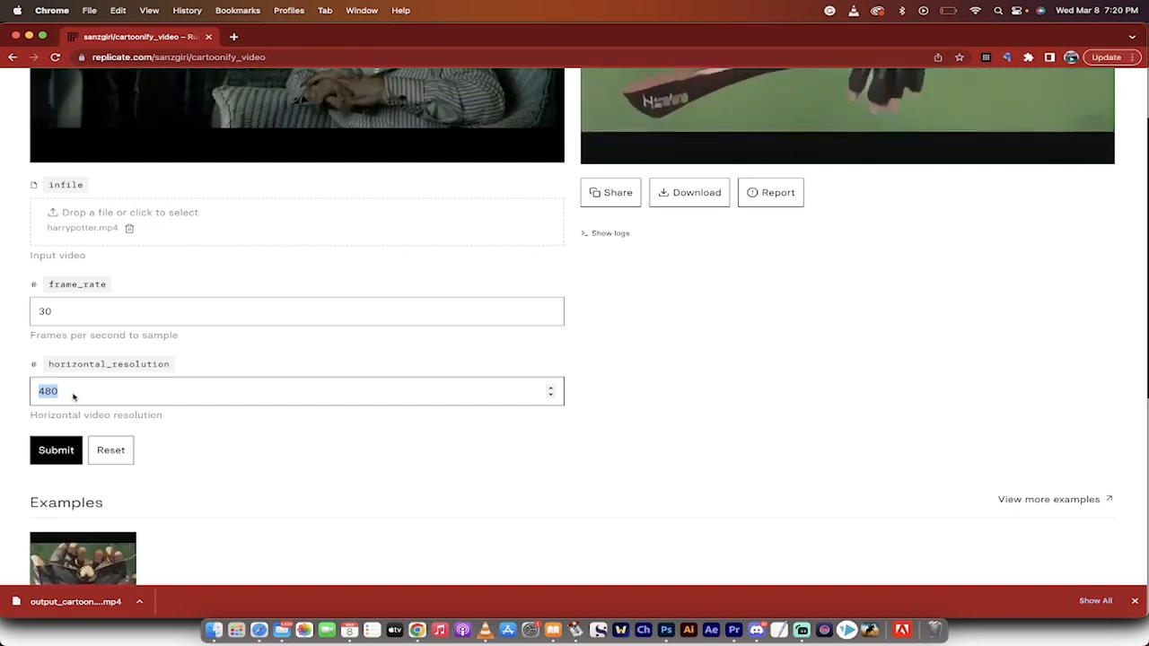
{"action": "type", "text": "1920"}
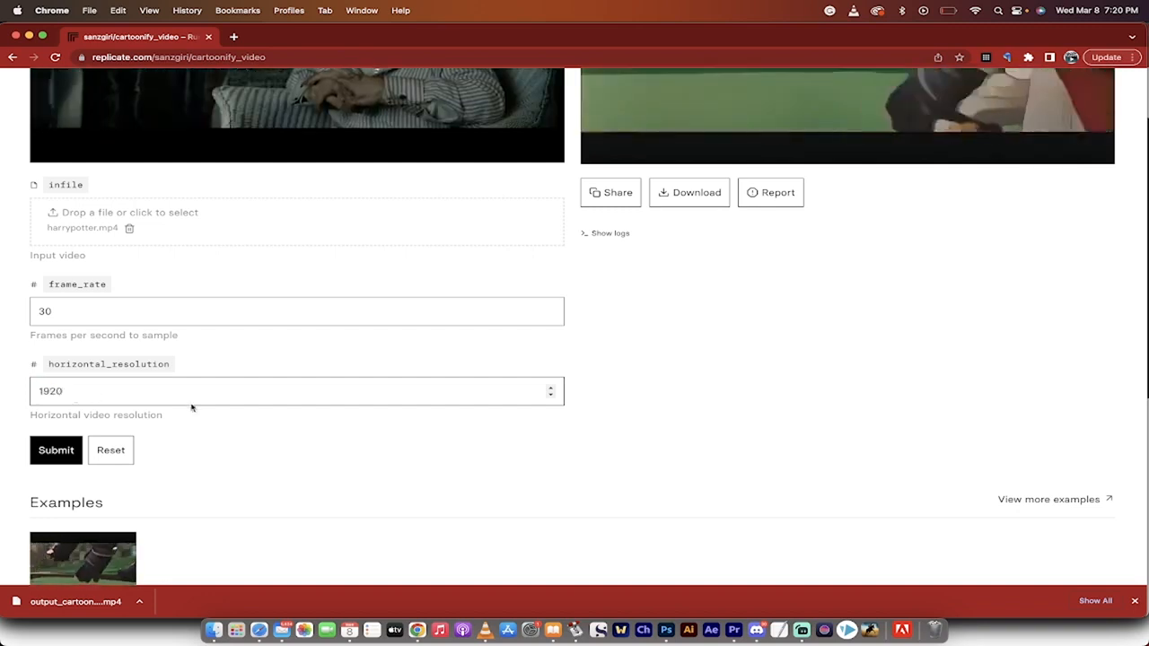
{"action": "left_click", "coordinate": [246, 428]}
Examine the model page's example, run time and cost, readme and intended use sections
{"action": "scroll", "coordinate": [4, 394], "scroll_direction": "down", "scroll_amount": 2}
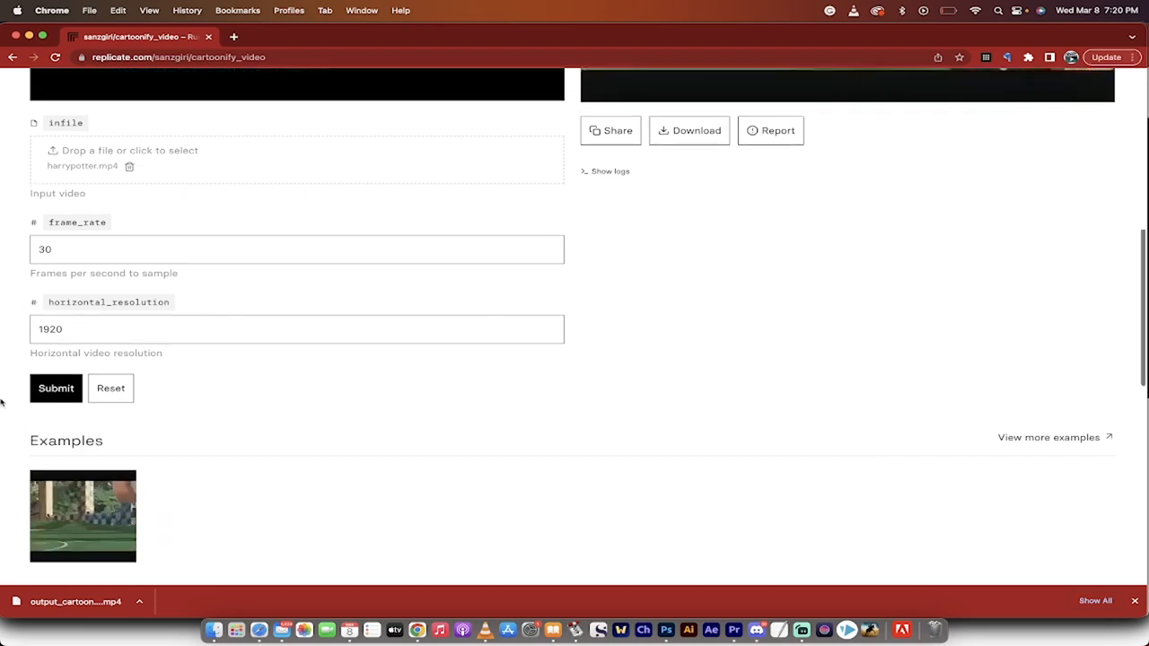
{"action": "scroll", "coordinate": [7, 388], "scroll_direction": "down", "scroll_amount": 6}
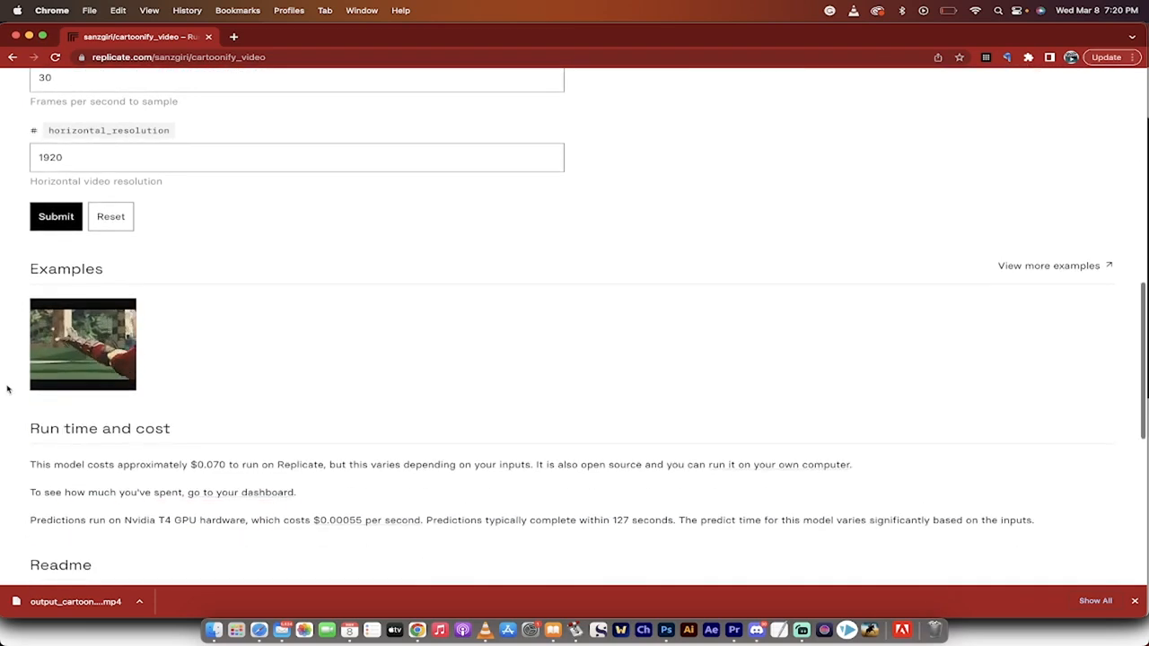
{"action": "scroll", "coordinate": [128, 410], "scroll_direction": "down", "scroll_amount": 1}
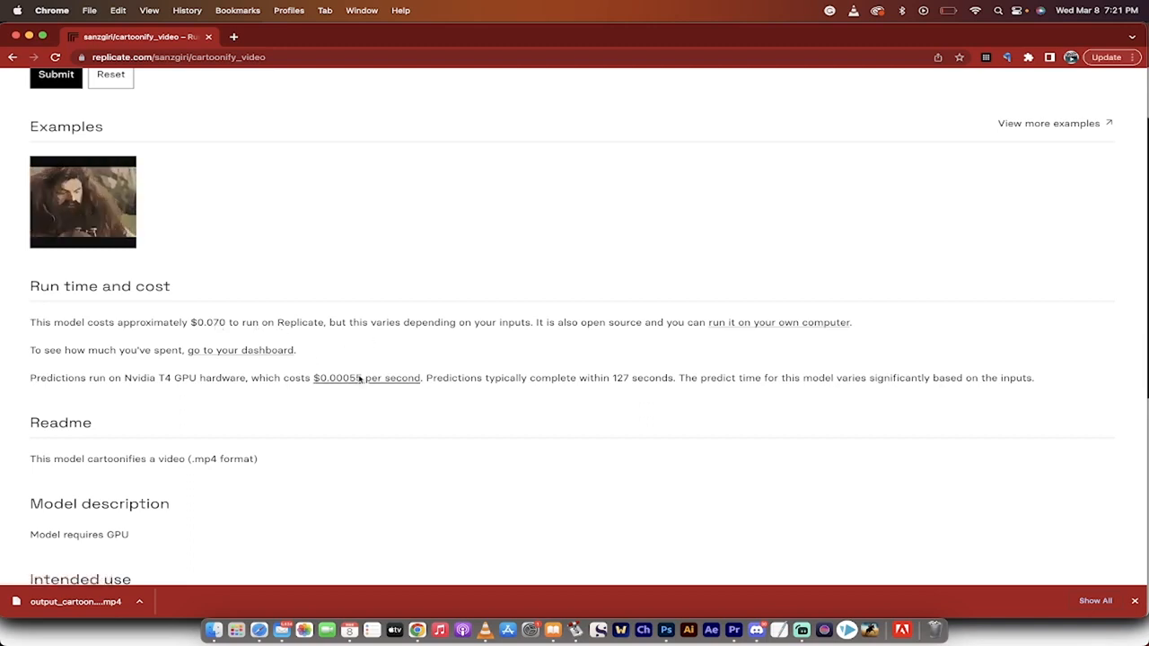
{"action": "scroll", "coordinate": [175, 417], "scroll_direction": "down", "scroll_amount": 4}
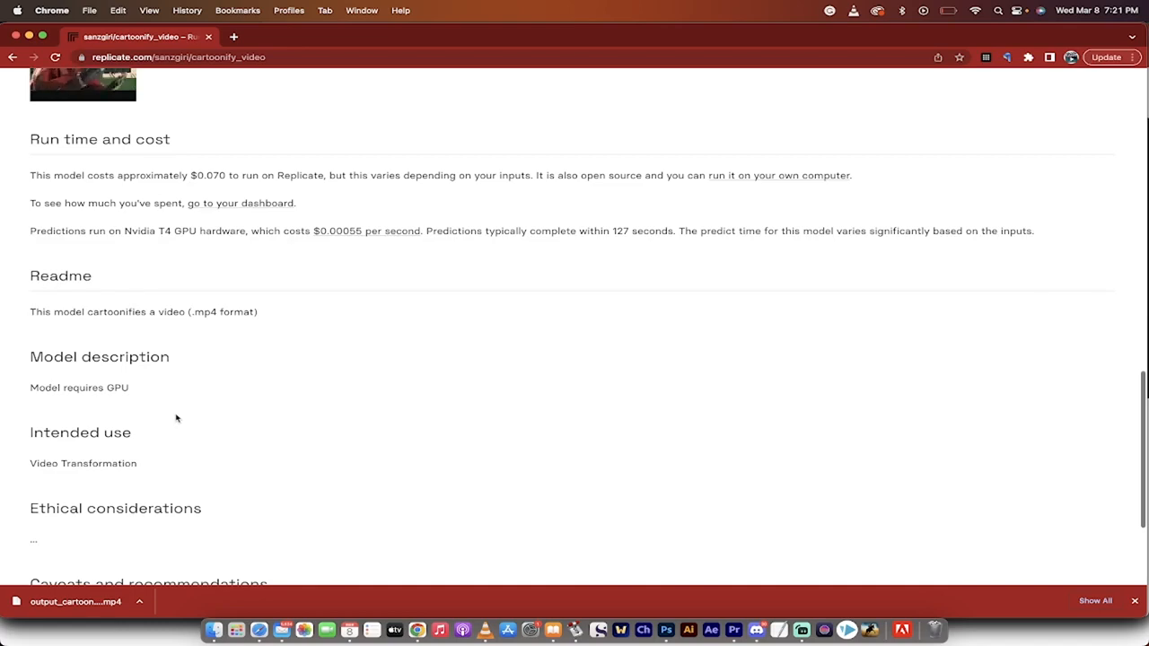
{"action": "scroll", "coordinate": [176, 418], "scroll_direction": "down", "scroll_amount": 3}
{"action": "scroll", "coordinate": [176, 417], "scroll_direction": "up", "scroll_amount": 13}
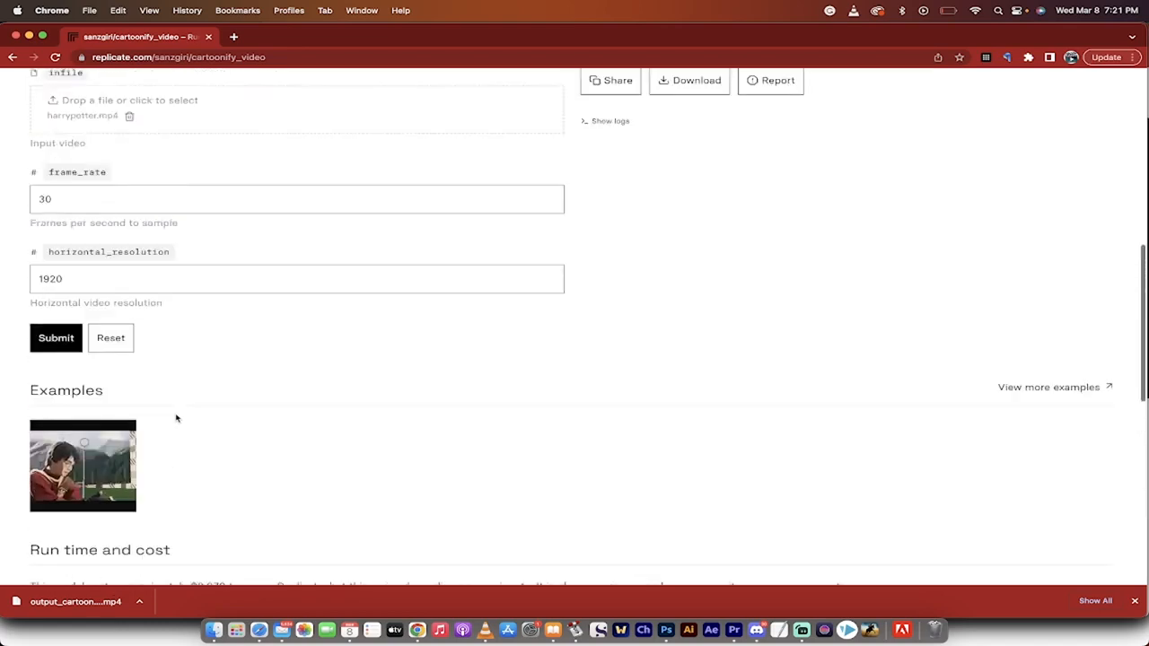
{"action": "scroll", "coordinate": [175, 417], "scroll_direction": "down", "scroll_amount": 4}
{"action": "scroll", "coordinate": [100, 449], "scroll_direction": "down", "scroll_amount": 2}
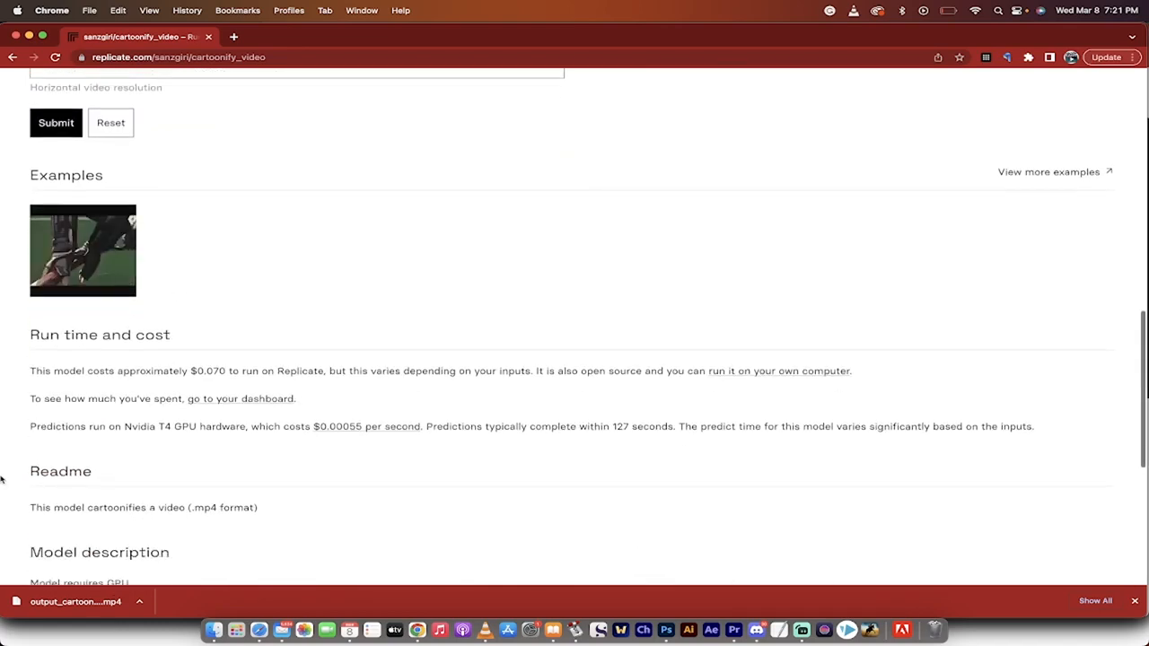
{"action": "scroll", "coordinate": [101, 449], "scroll_direction": "down", "scroll_amount": 3}
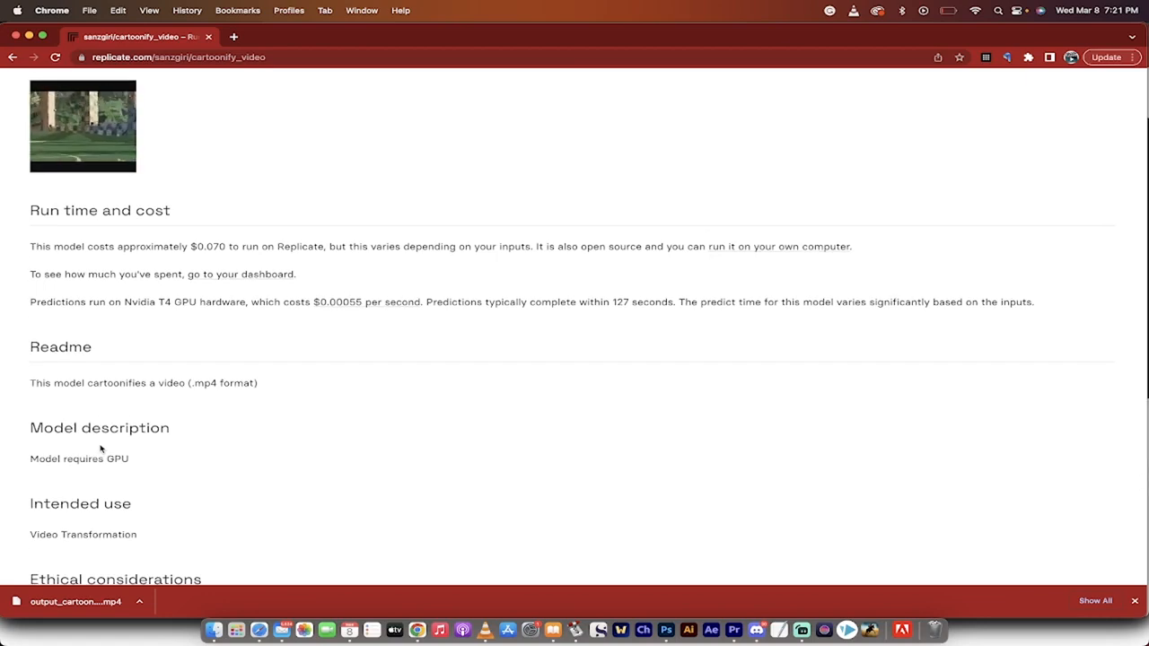
{"action": "scroll", "coordinate": [100, 448], "scroll_direction": "down", "scroll_amount": 3}
{"action": "scroll", "coordinate": [101, 449], "scroll_direction": "up", "scroll_amount": 5}
{"action": "scroll", "coordinate": [254, 359], "scroll_direction": "up", "scroll_amount": 2}
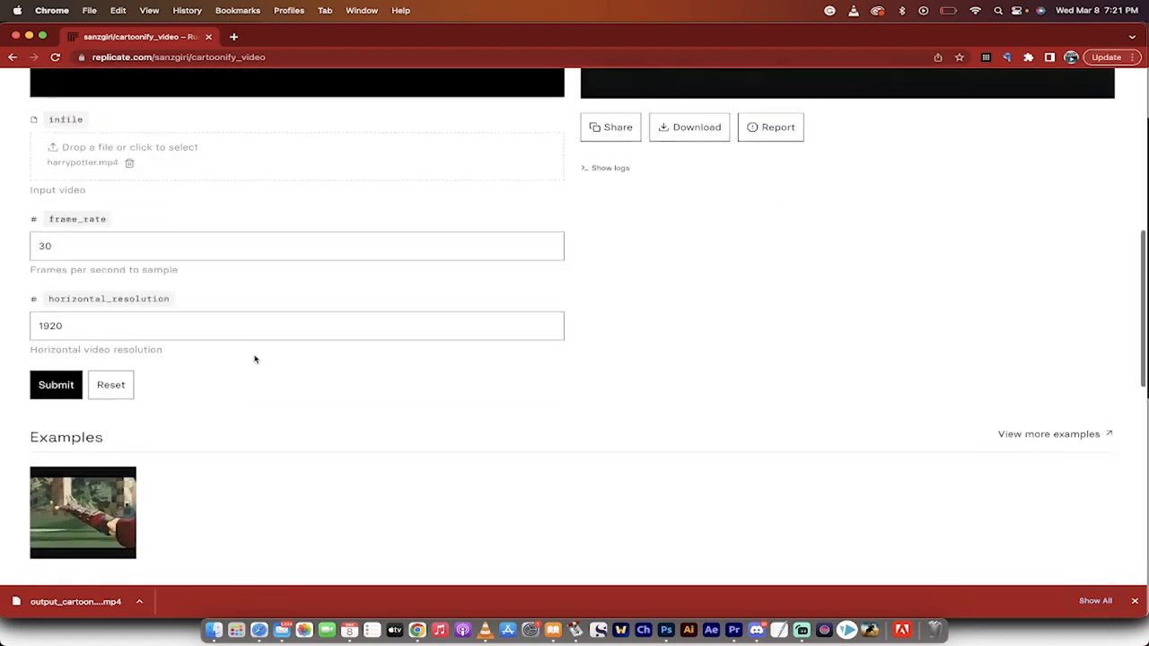
Run the model on the clip, play the output video from its beginning and pause it
{"action": "left_click", "coordinate": [56, 385]}
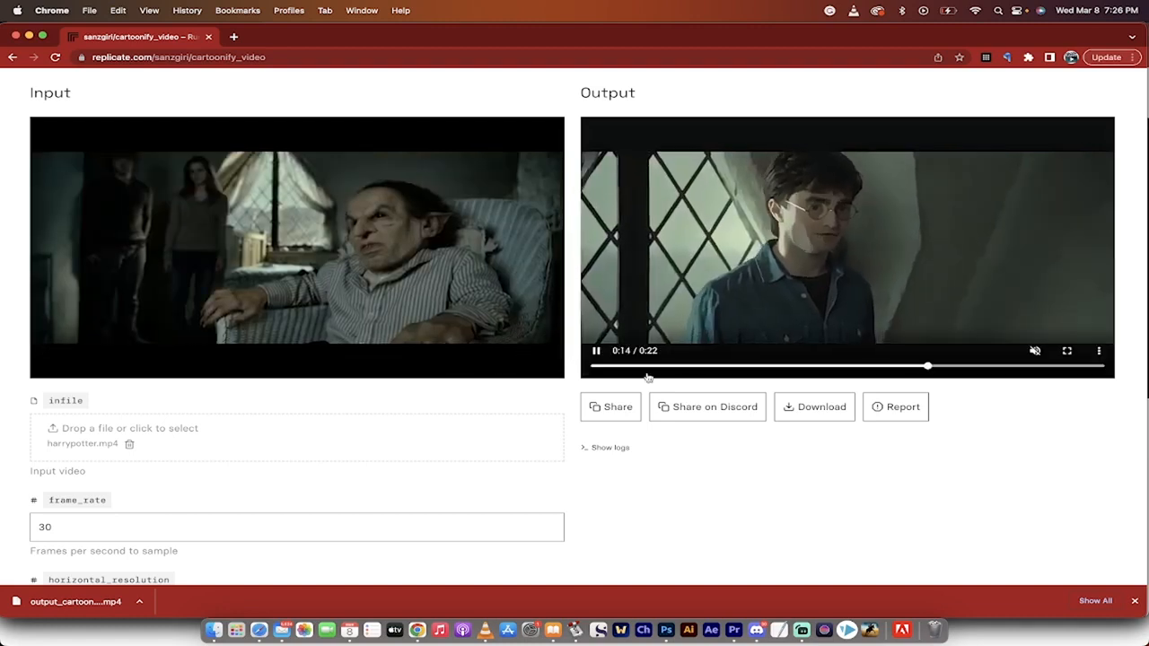
{"action": "left_click", "coordinate": [599, 367]}
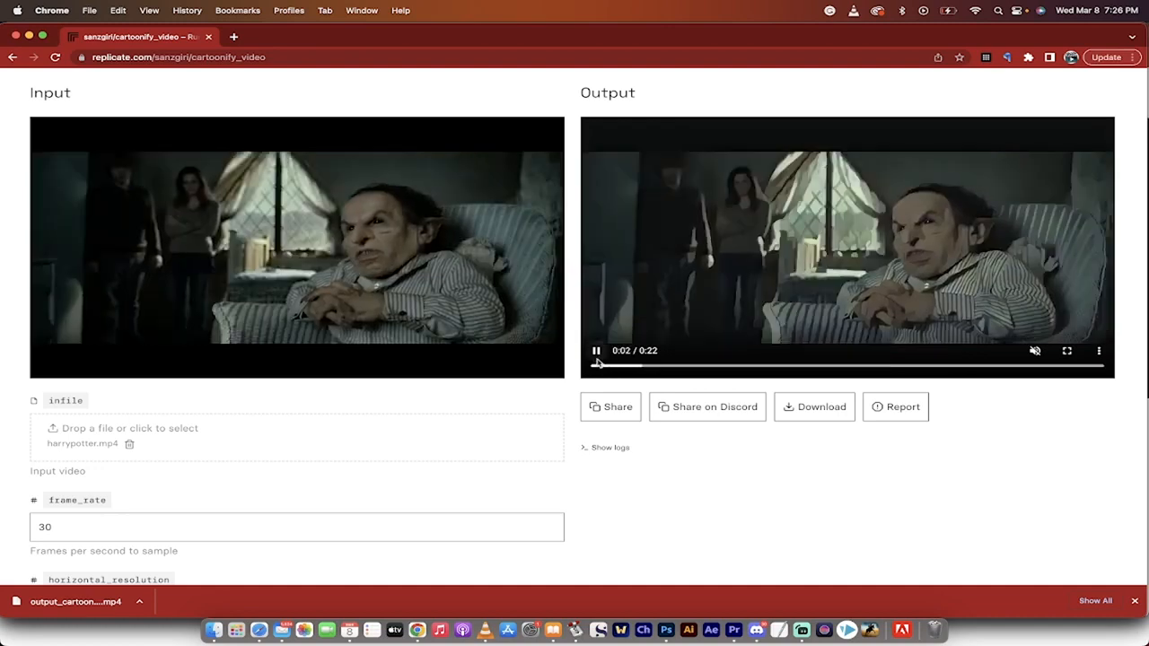
{"action": "left_click", "coordinate": [596, 352]}
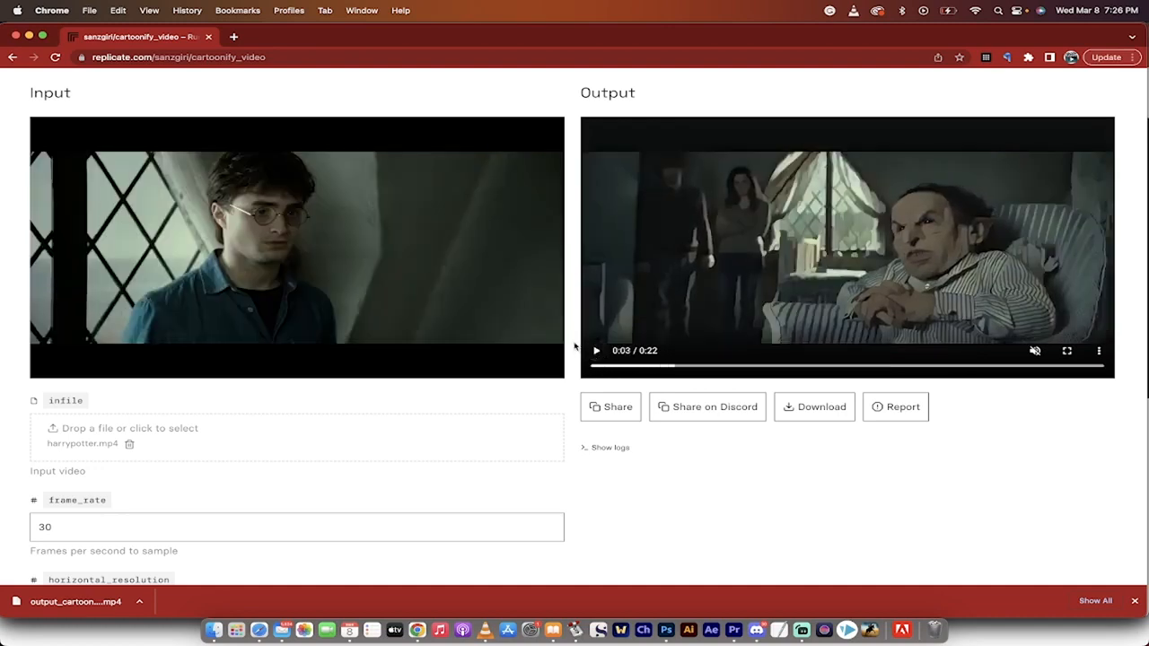
Download the generated output_cartoon.mp4 and reveal the downloaded file in Finder
{"action": "left_click", "coordinate": [792, 411]}
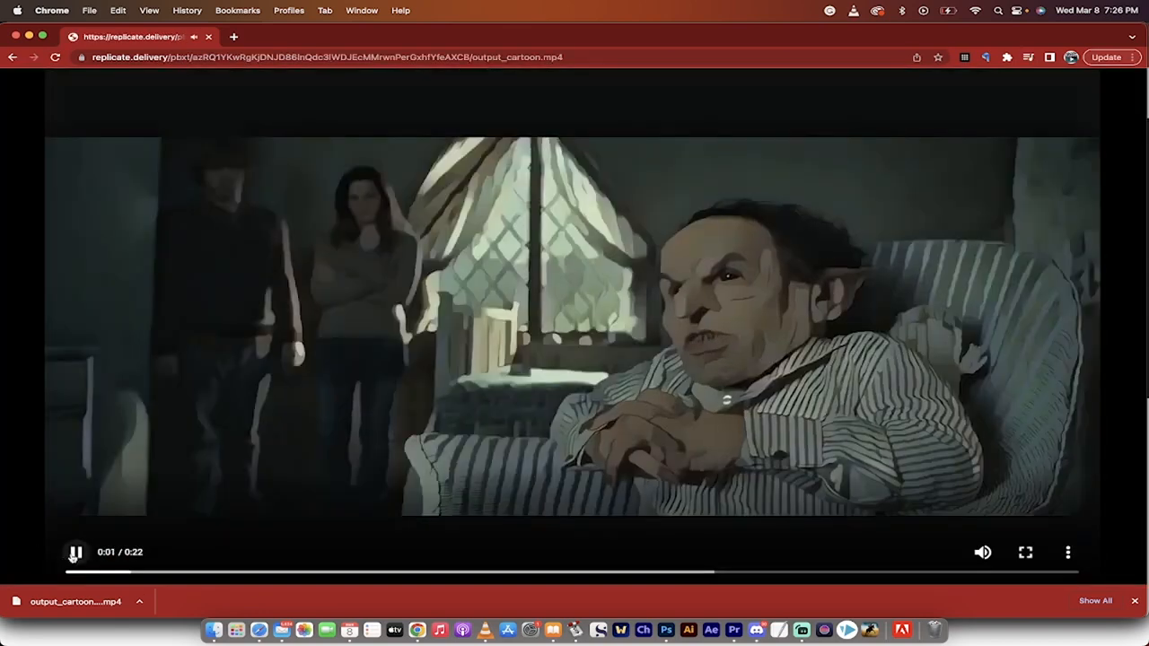
{"action": "left_click", "coordinate": [646, 316]}
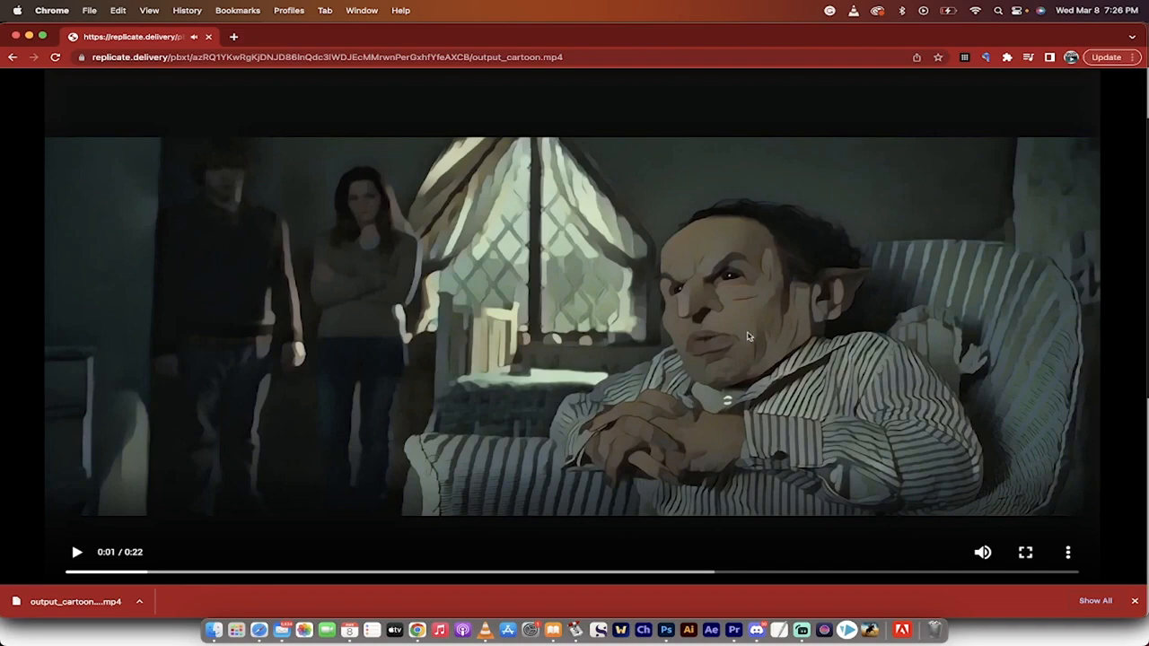
{"action": "left_click", "coordinate": [1068, 554]}
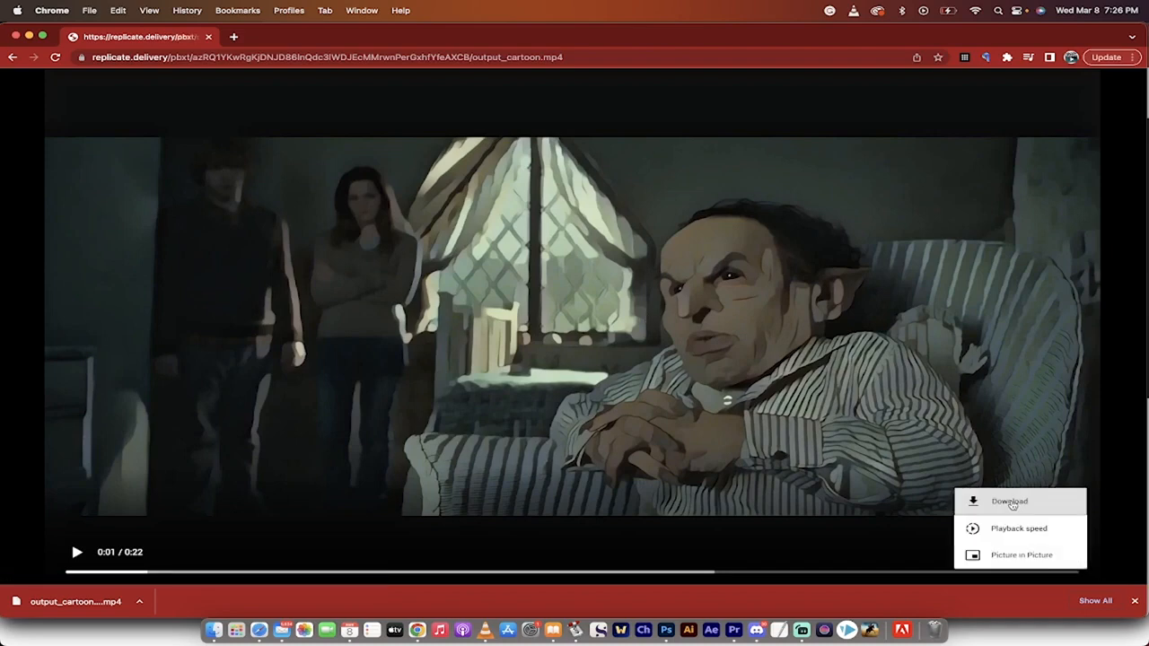
{"action": "left_click", "coordinate": [1011, 500]}
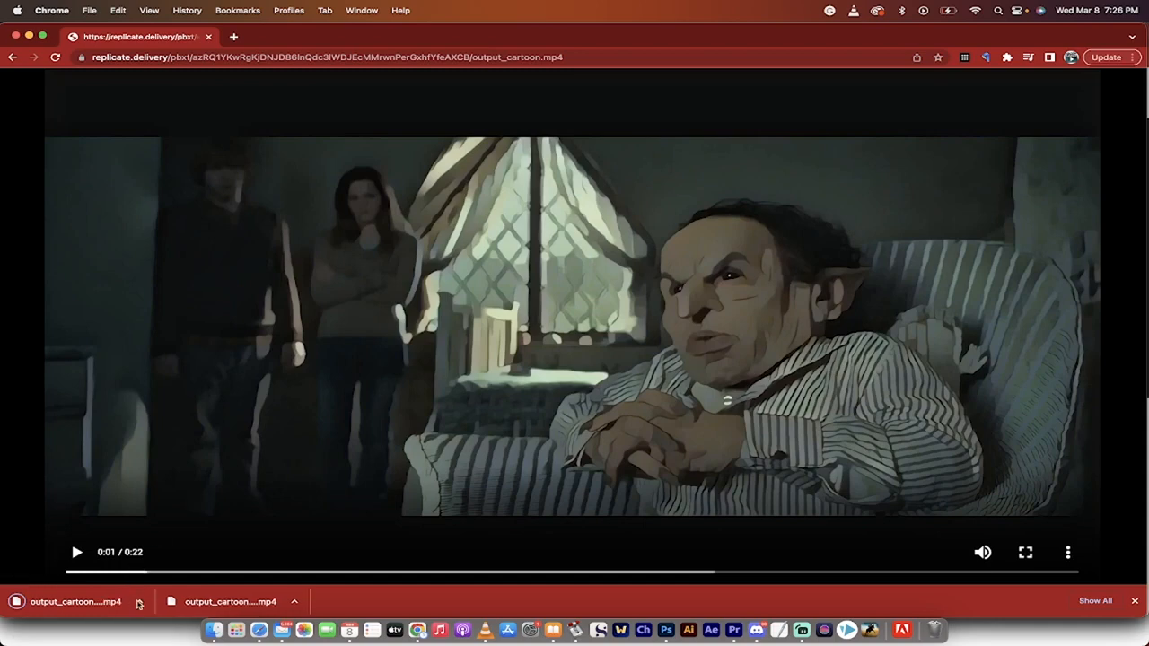
{"action": "left_click", "coordinate": [141, 602]}
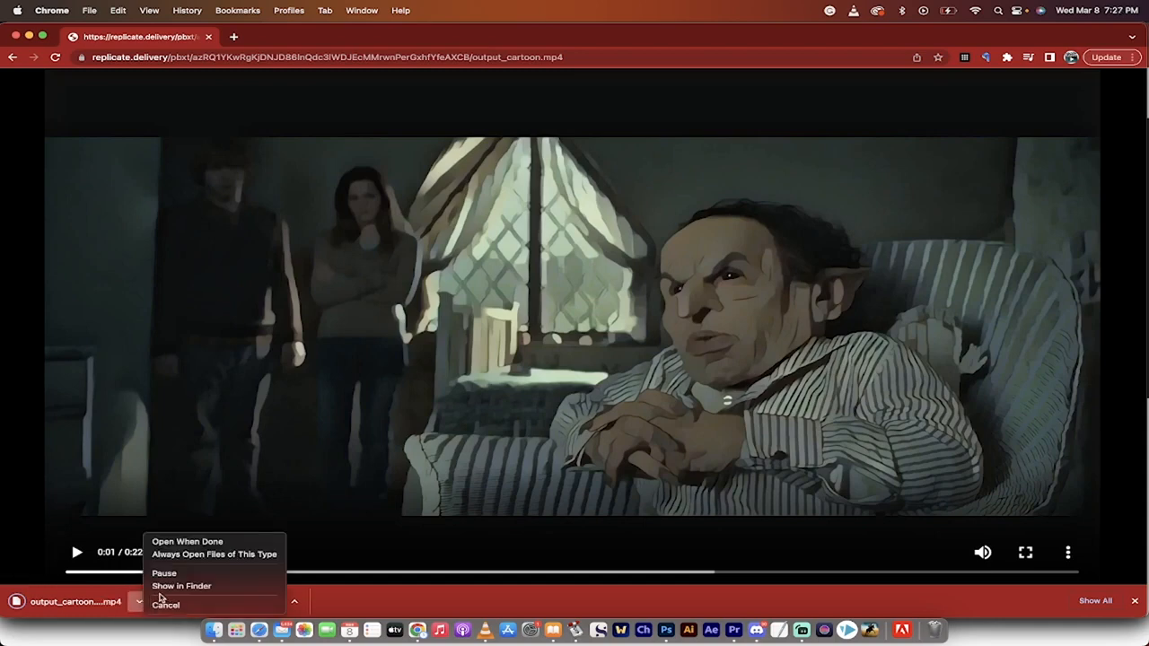
{"action": "left_click", "coordinate": [172, 589]}
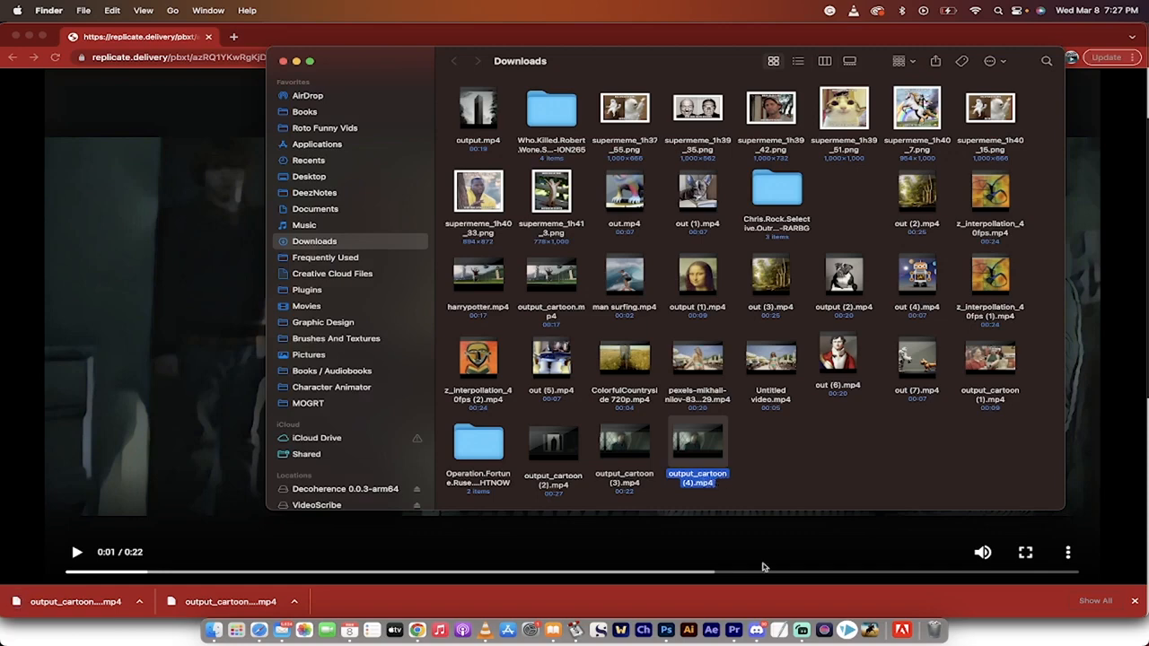
Switch to Premiere Pro, enlarge the project area and delete output_cartoon (3).mp4 and the harrypotter sequence from the project
{"action": "left_click", "coordinate": [734, 631]}
{"action": "left_click", "coordinate": [34, 433]}
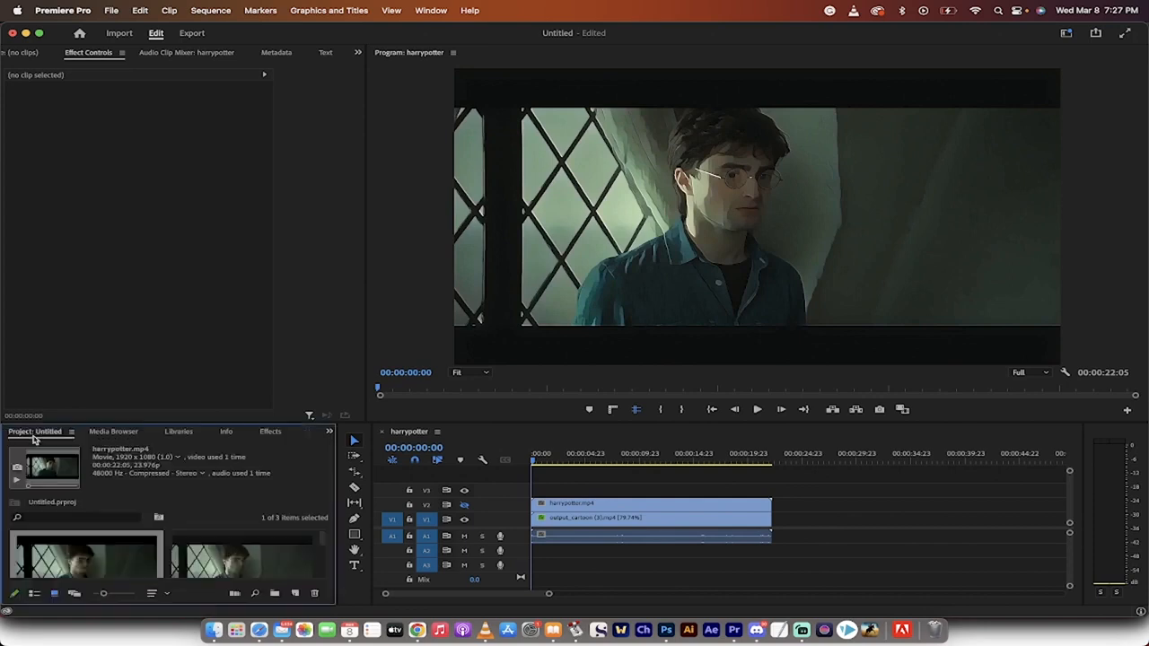
{"action": "left_click", "coordinate": [257, 550]}
{"action": "scroll", "coordinate": [257, 550], "scroll_direction": "down", "scroll_amount": 3}
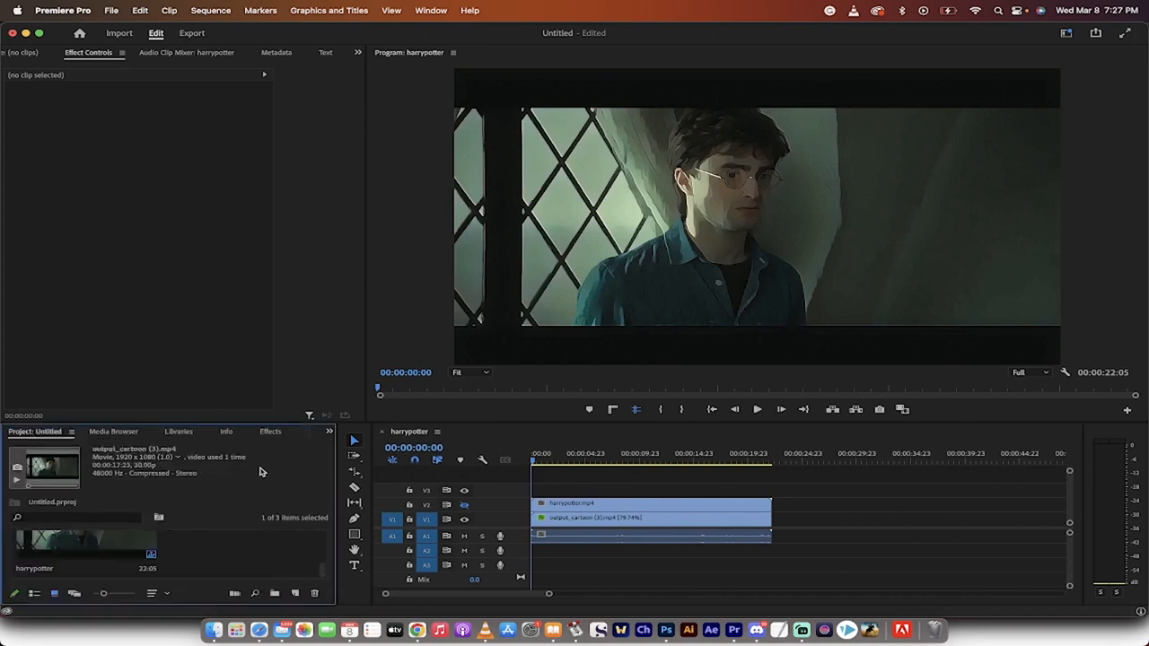
{"action": "left_click_drag", "start_coordinate": [261, 423], "coordinate": [261, 299]}
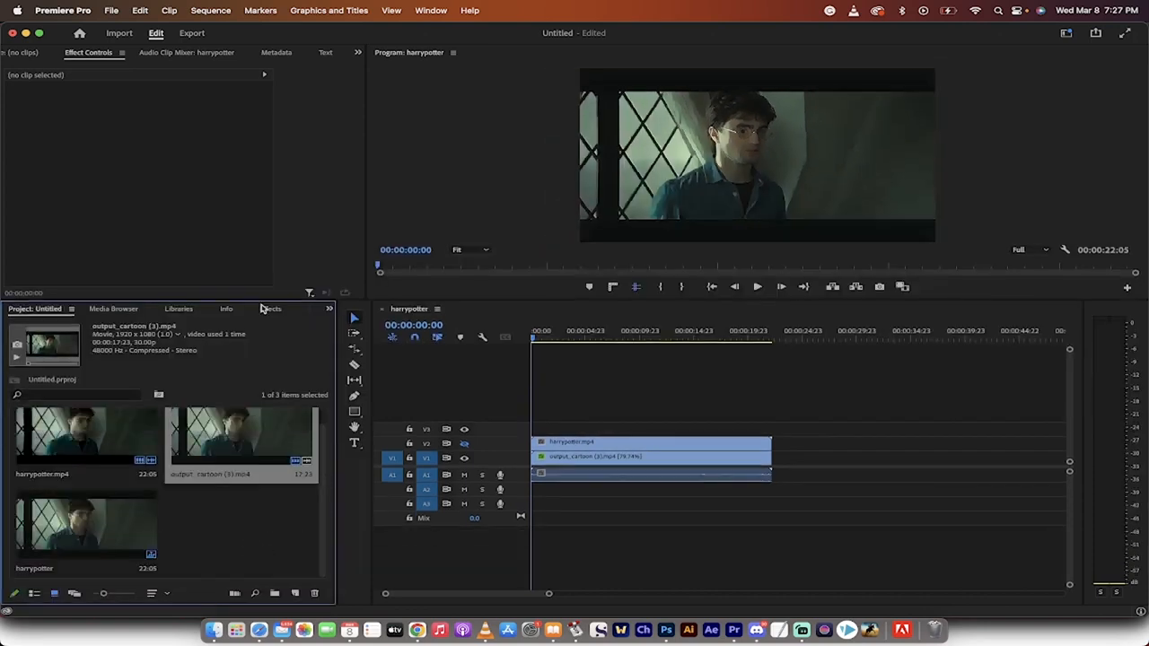
{"action": "left_click", "coordinate": [244, 530]}
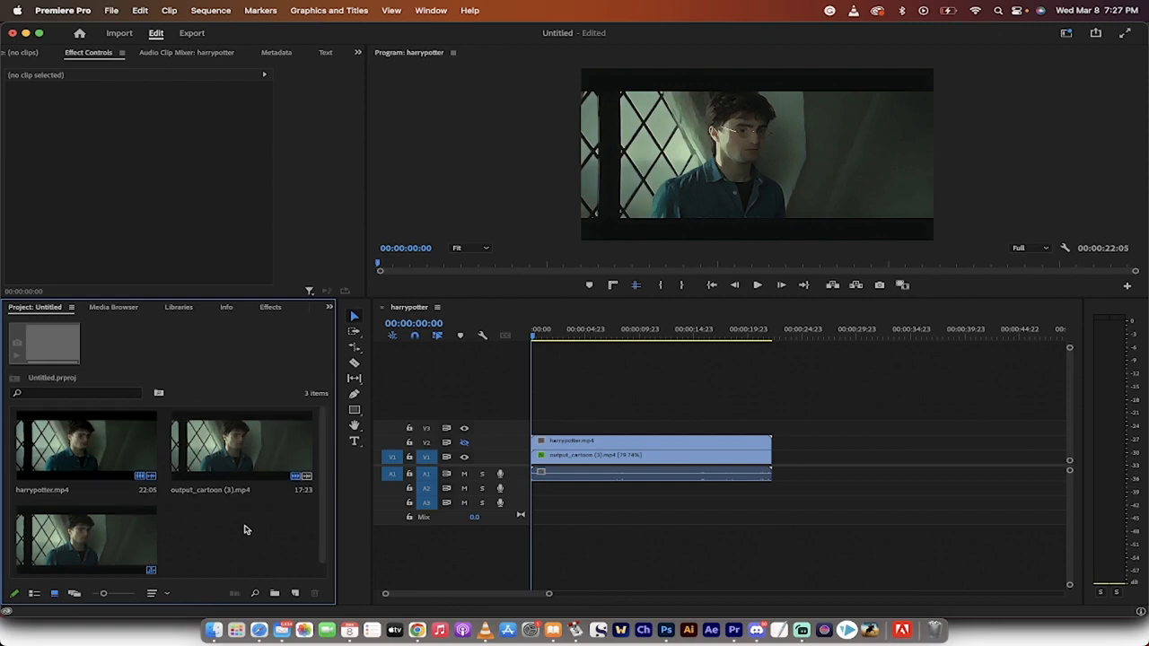
{"action": "left_click", "coordinate": [227, 463]}
{"action": "left_click", "coordinate": [97, 550], "text": "shift"}
{"action": "key", "text": "Delete"}
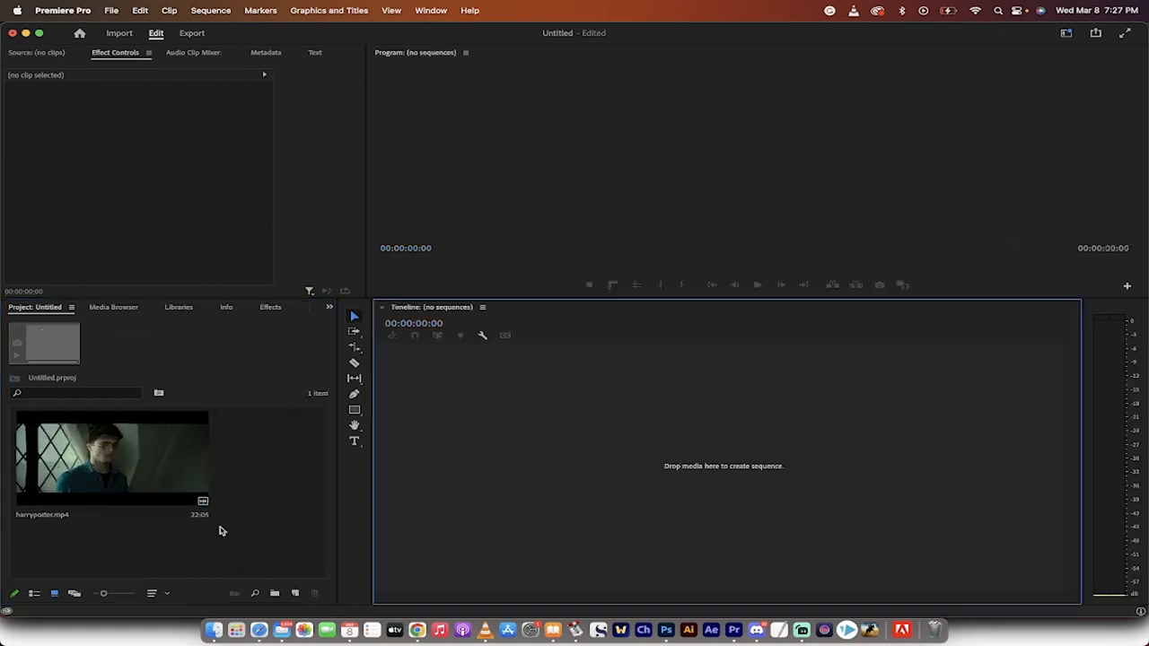
Import output_cartoon (4).mp4 from Finder's Downloads folder into the Premiere Pro project
{"action": "left_click", "coordinate": [153, 475]}
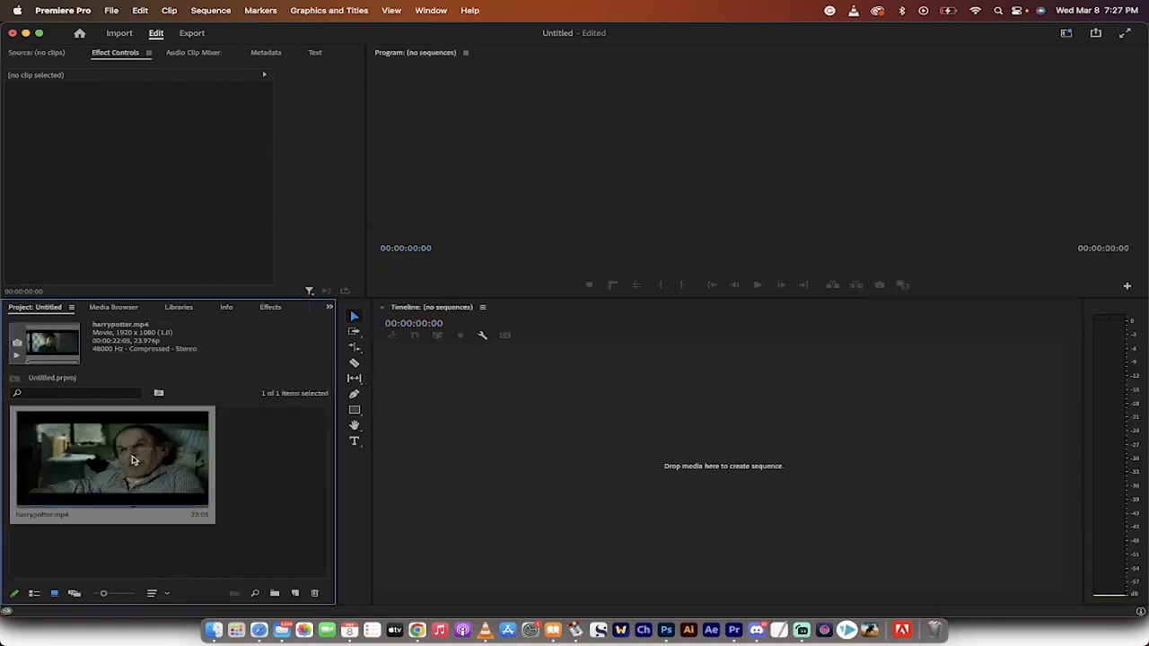
{"action": "left_click", "coordinate": [213, 632]}
{"action": "left_click_drag", "start_coordinate": [768, 453], "coordinate": [242, 541]}
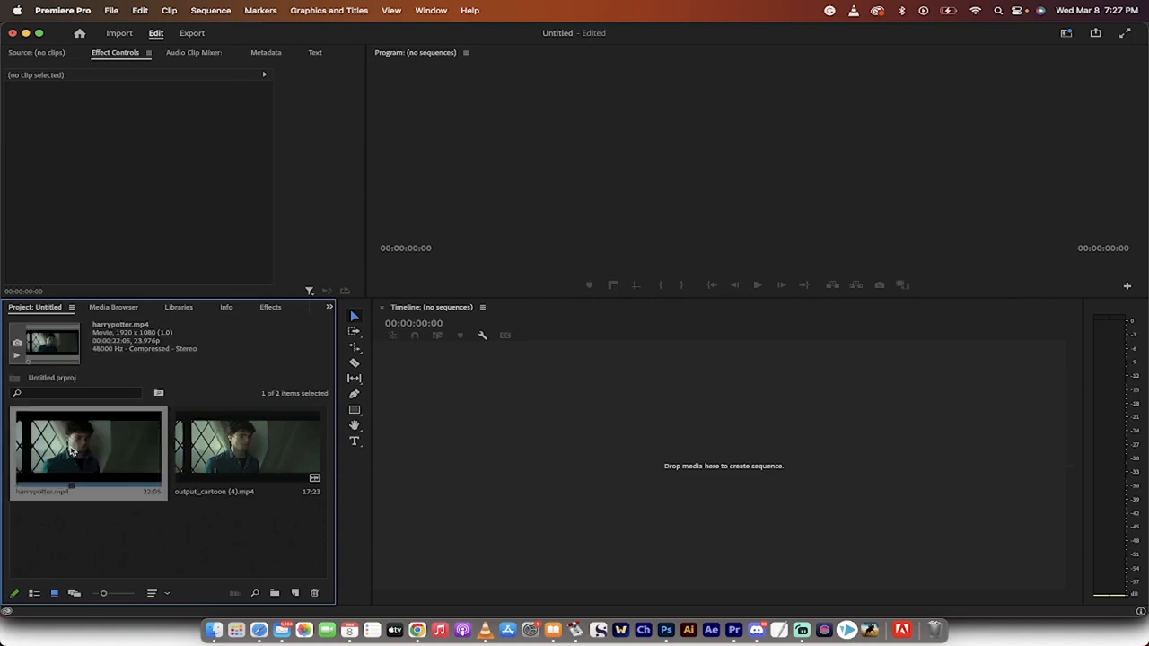
Create a sequence from harrypotter.mp4 with its video on track V2, and place the playhead at about 00:00:20:15
{"action": "left_click_drag", "start_coordinate": [72, 451], "coordinate": [380, 427]}
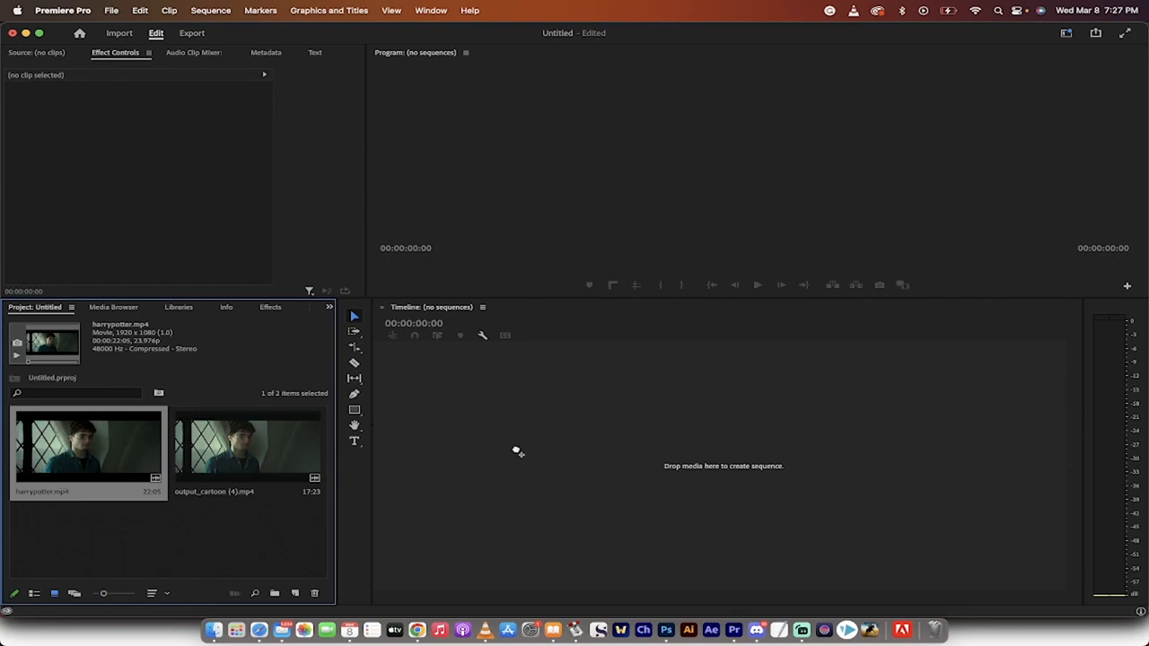
{"action": "left_click_drag", "start_coordinate": [531, 458], "coordinate": [556, 444]}
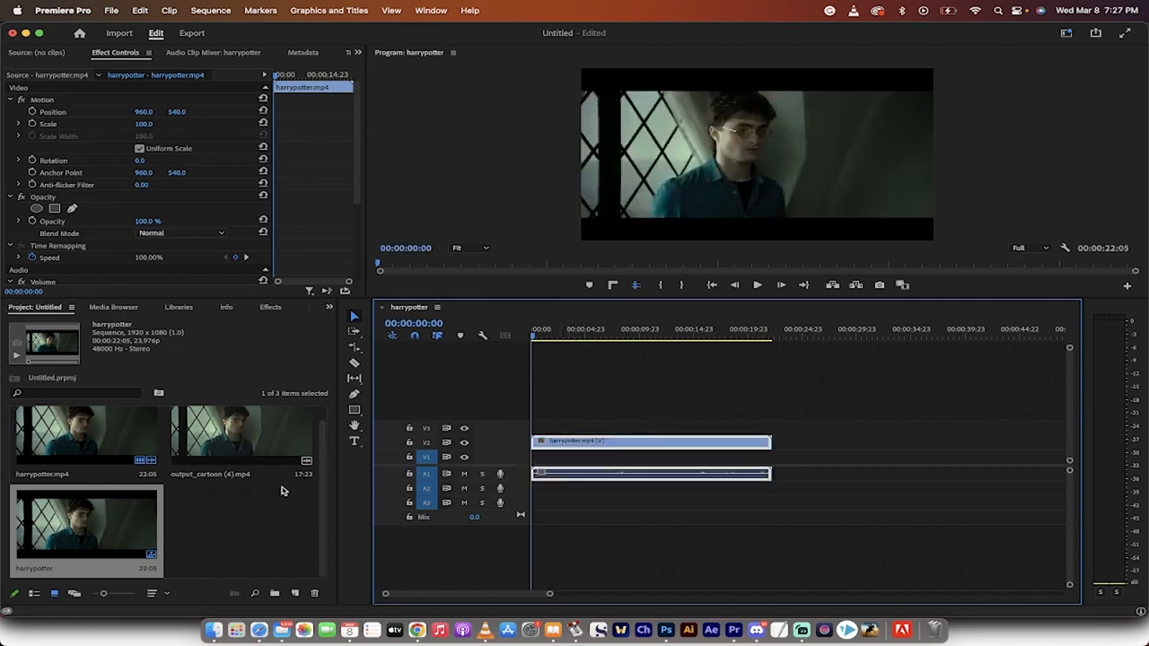
{"action": "right_click", "coordinate": [780, 328]}
{"action": "left_click", "coordinate": [757, 330]}
Add output_cartoon (4).mp4 at the start of the sequence, with its video on track V1 beneath the harrypotter.mp4 clip
{"action": "left_click", "coordinate": [239, 467]}
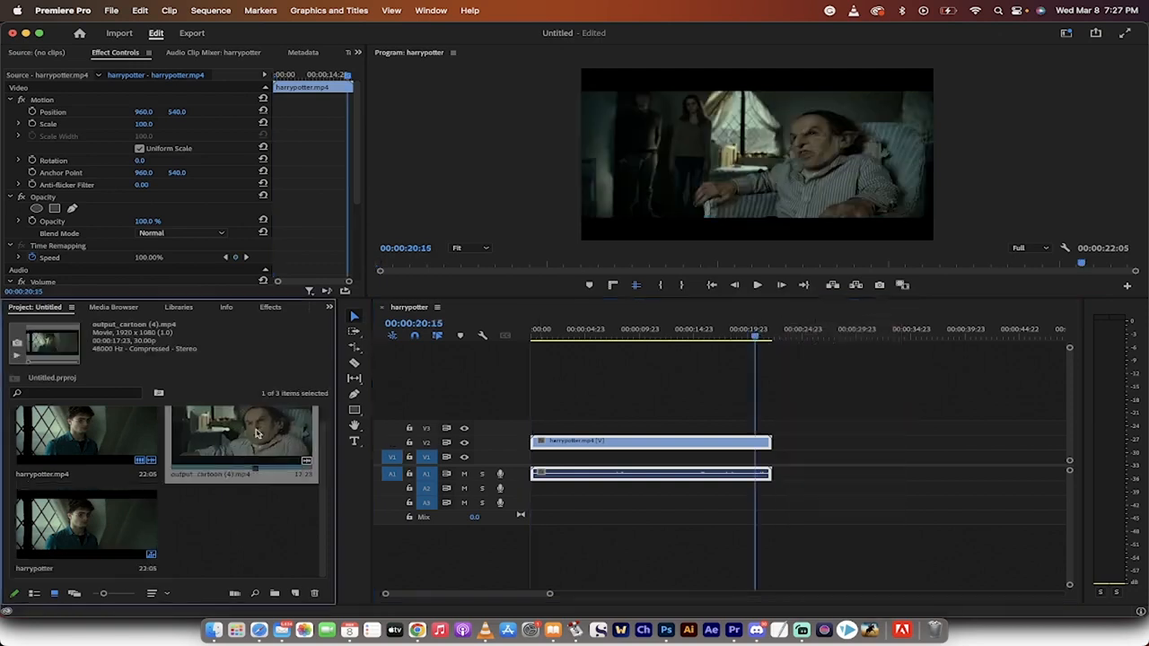
{"action": "left_click_drag", "start_coordinate": [236, 435], "coordinate": [556, 469]}
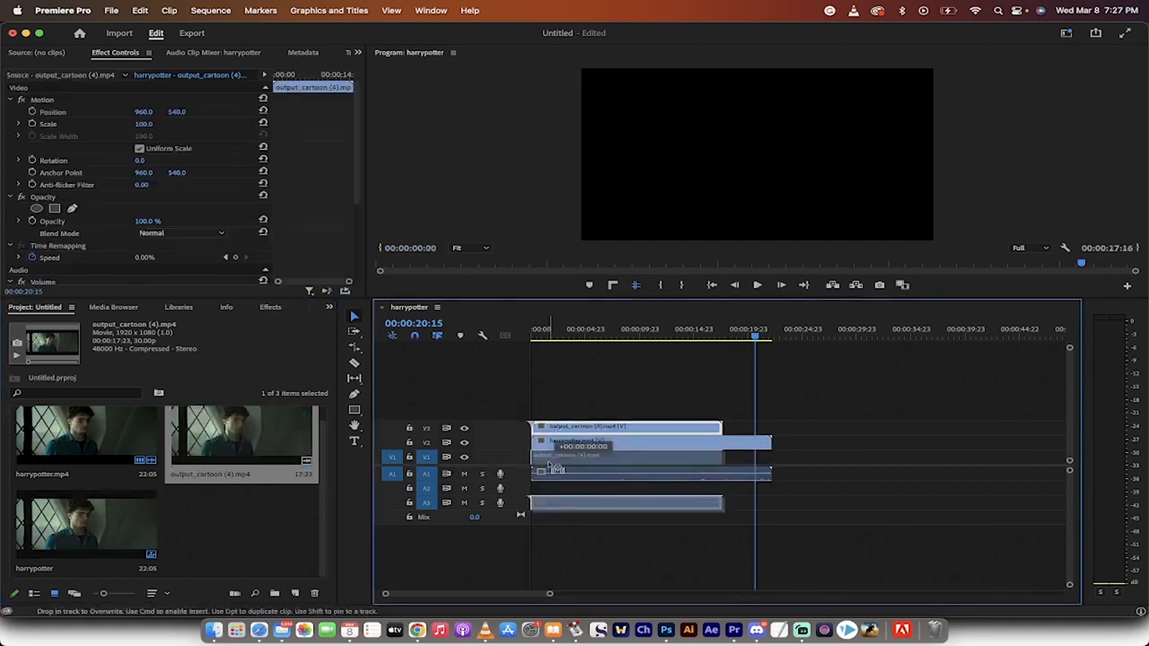
{"action": "left_click_drag", "start_coordinate": [556, 468], "coordinate": [556, 460]}
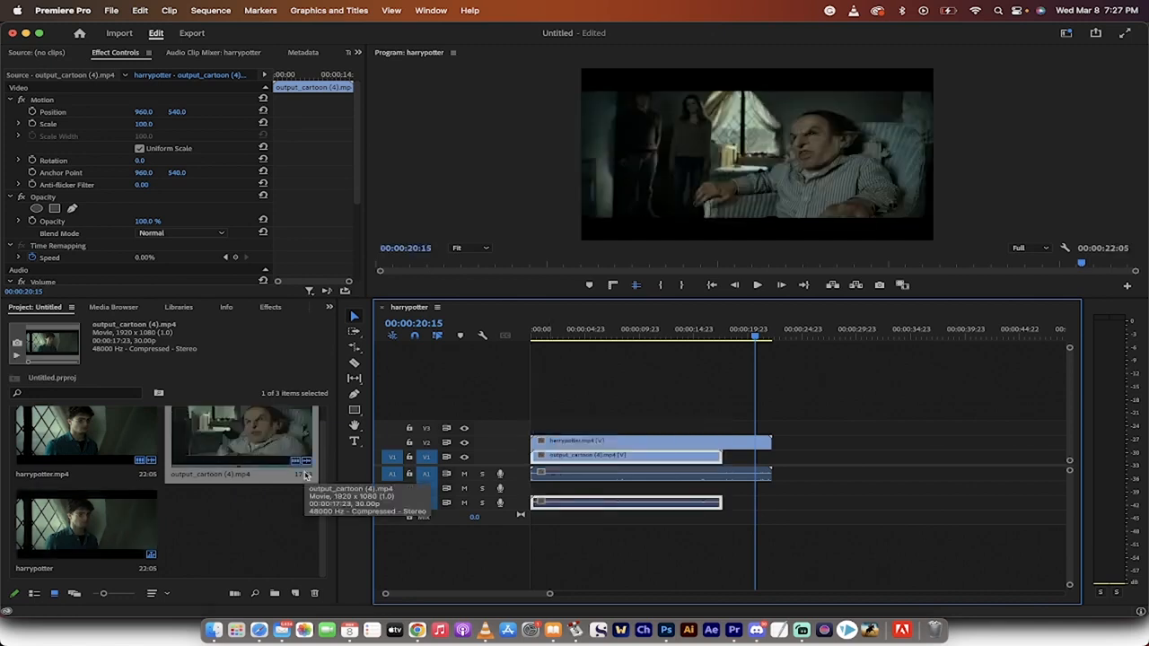
Rate-stretch the output_cartoon (4).mp4 clip on V1 so it ends together with the harrypotter.mp4 clip above it
{"action": "left_click", "coordinate": [561, 404]}
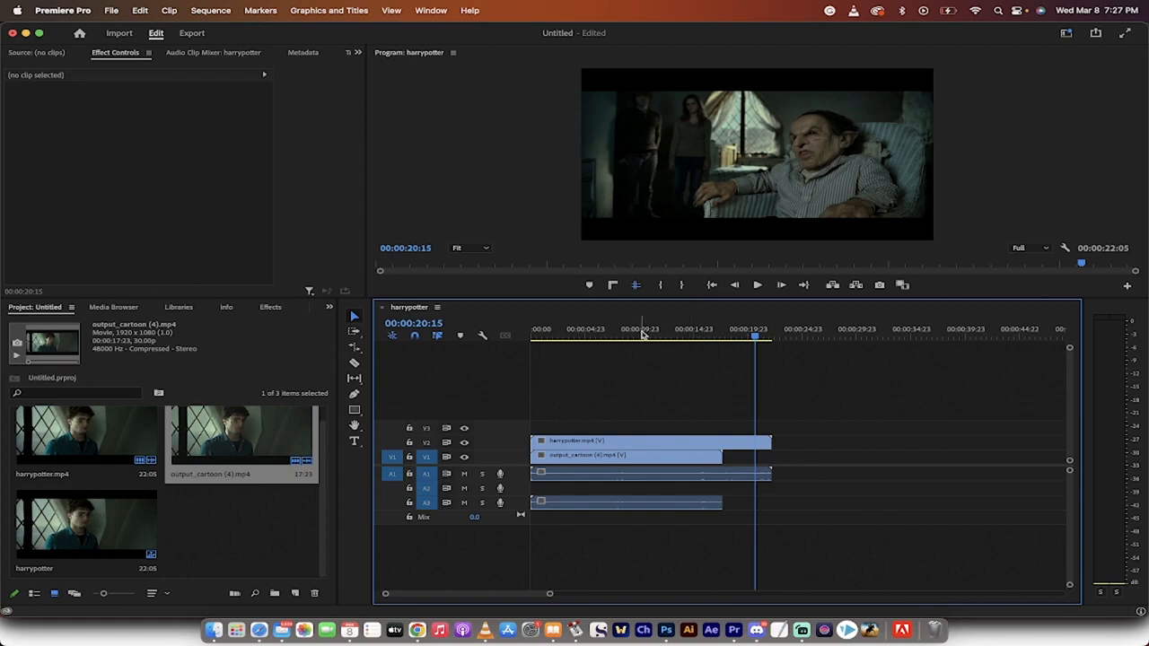
{"action": "left_click", "coordinate": [662, 460]}
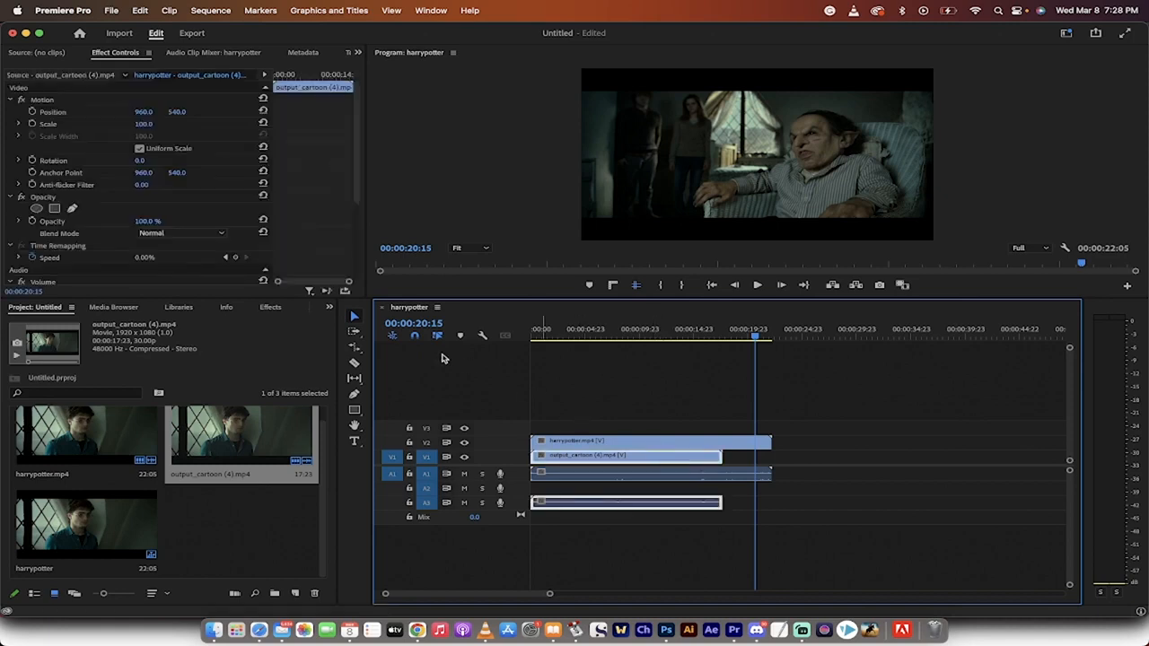
{"action": "left_click", "coordinate": [355, 333]}
{"action": "left_click", "coordinate": [354, 346]}
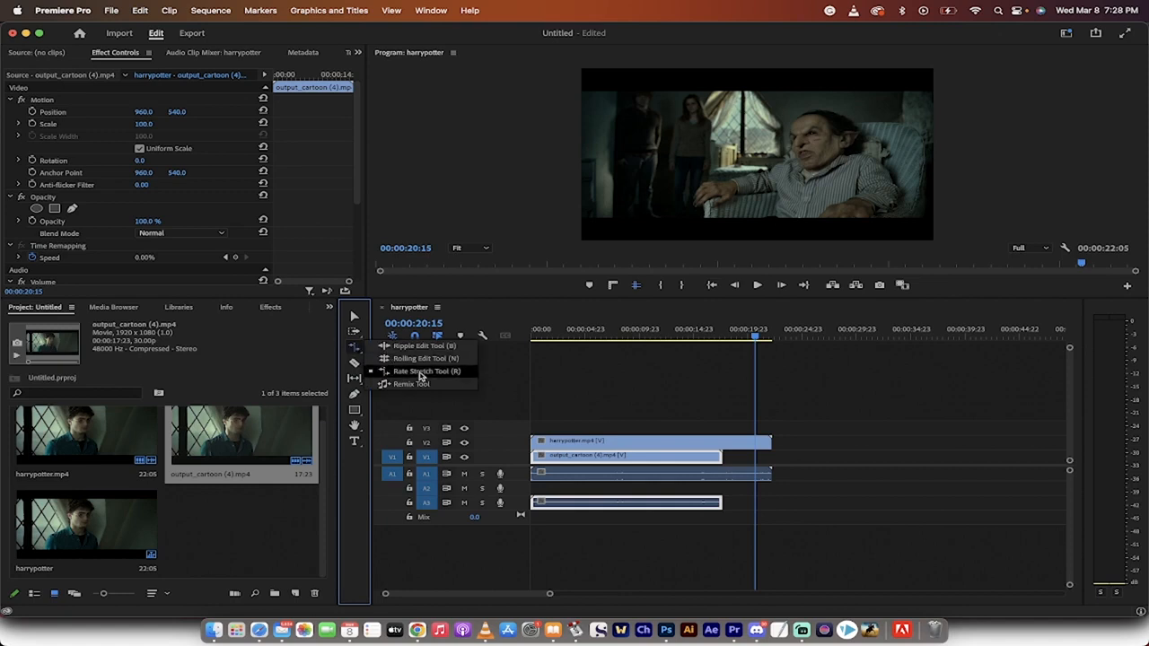
{"action": "left_click", "coordinate": [419, 375]}
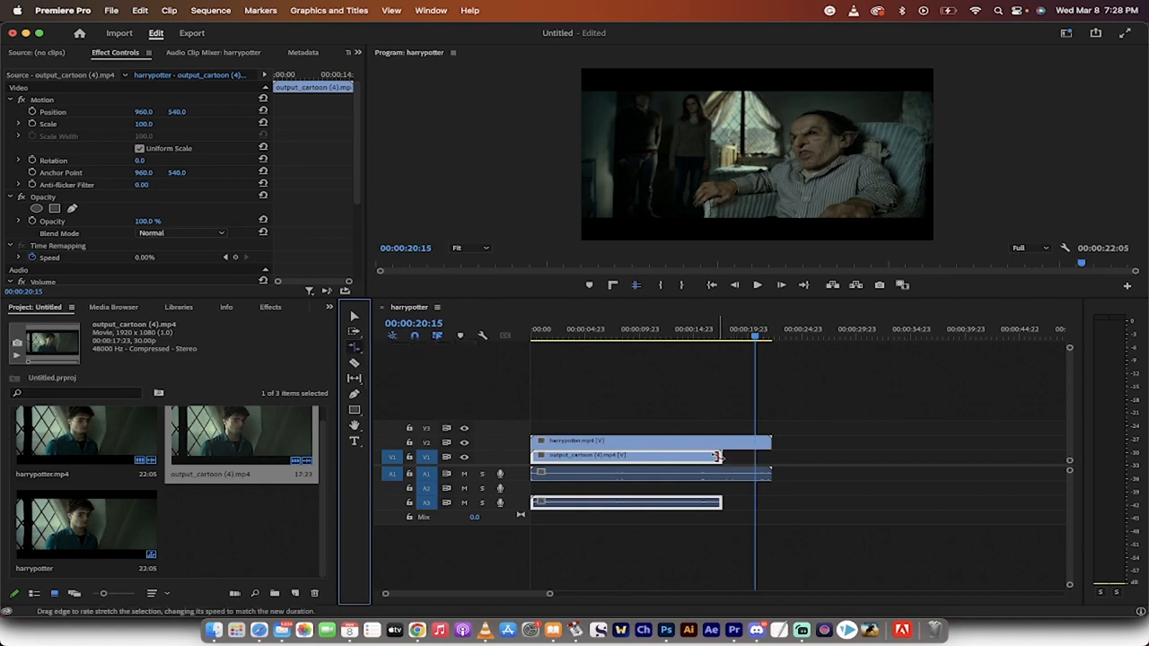
{"action": "left_click_drag", "start_coordinate": [717, 456], "coordinate": [768, 455]}
{"action": "left_click", "coordinate": [354, 316]}
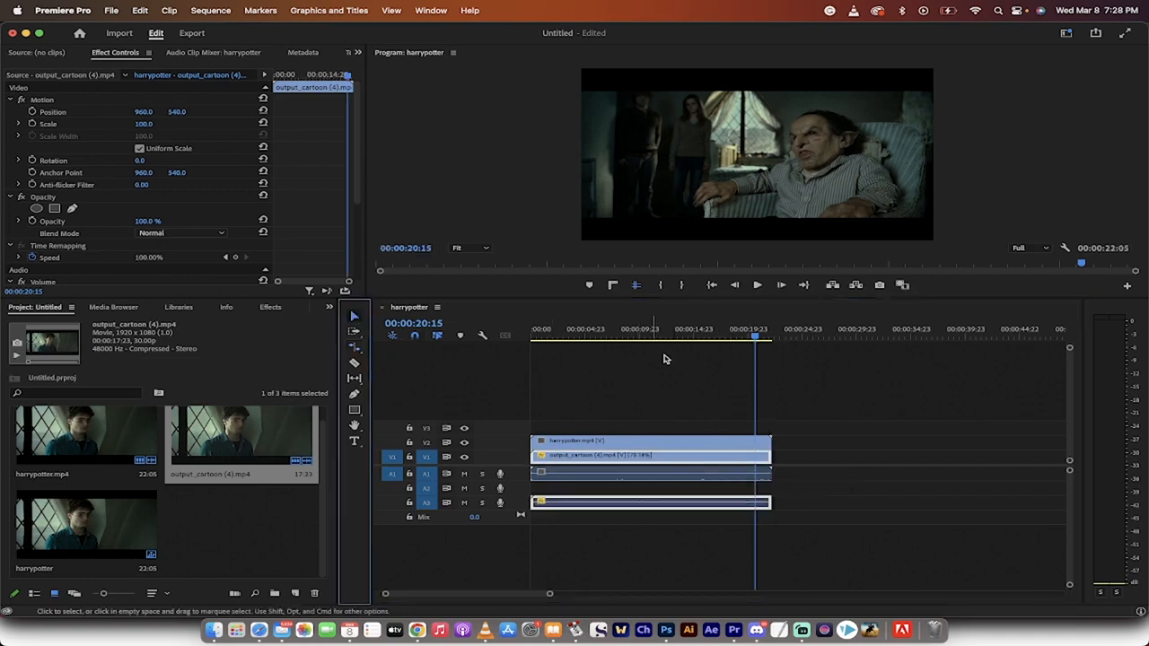
Return the playhead to the start of the sequence and play its first two seconds to hear the combined audio
{"action": "left_click", "coordinate": [588, 334]}
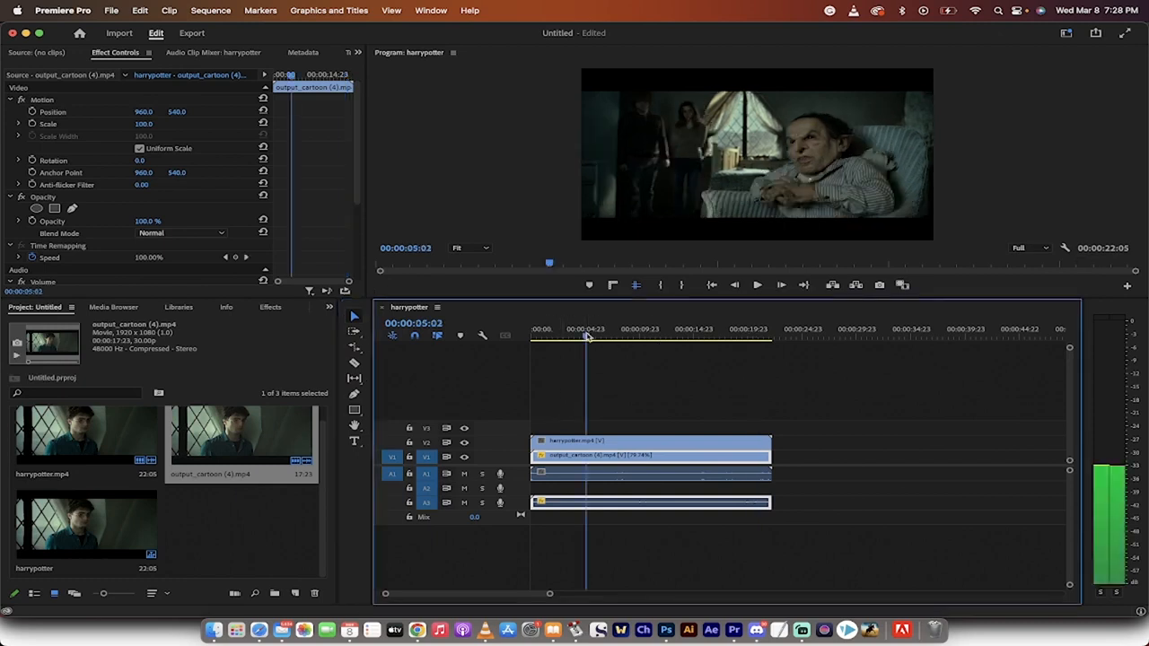
{"action": "left_click_drag", "start_coordinate": [588, 333], "coordinate": [464, 360]}
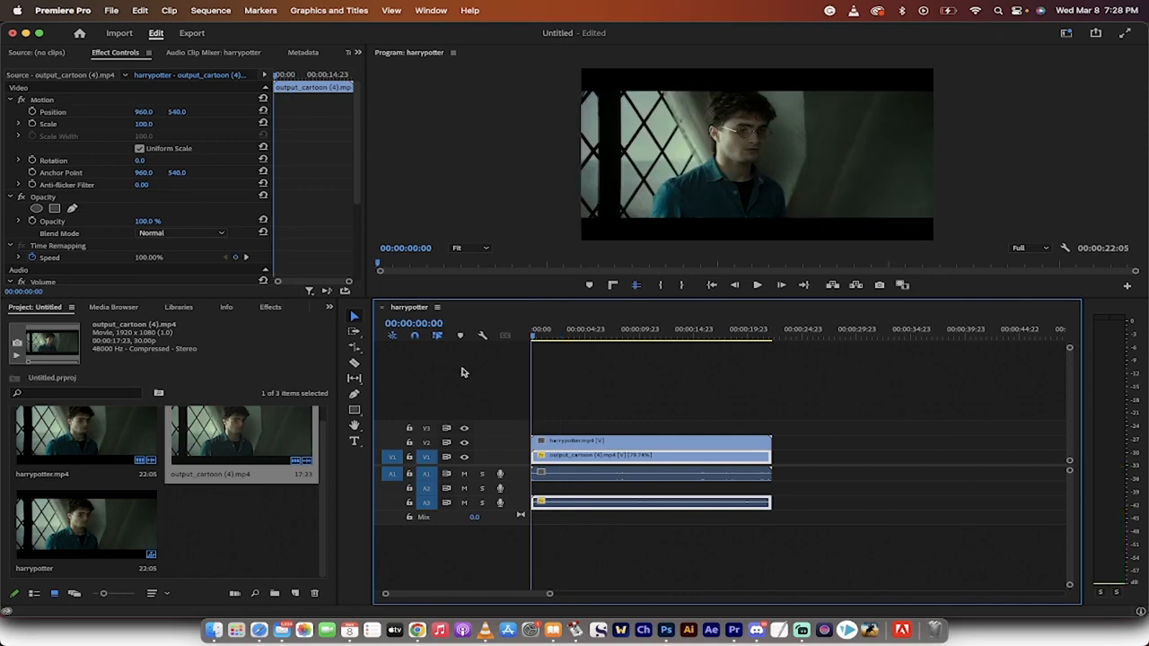
{"action": "key", "text": "space"}
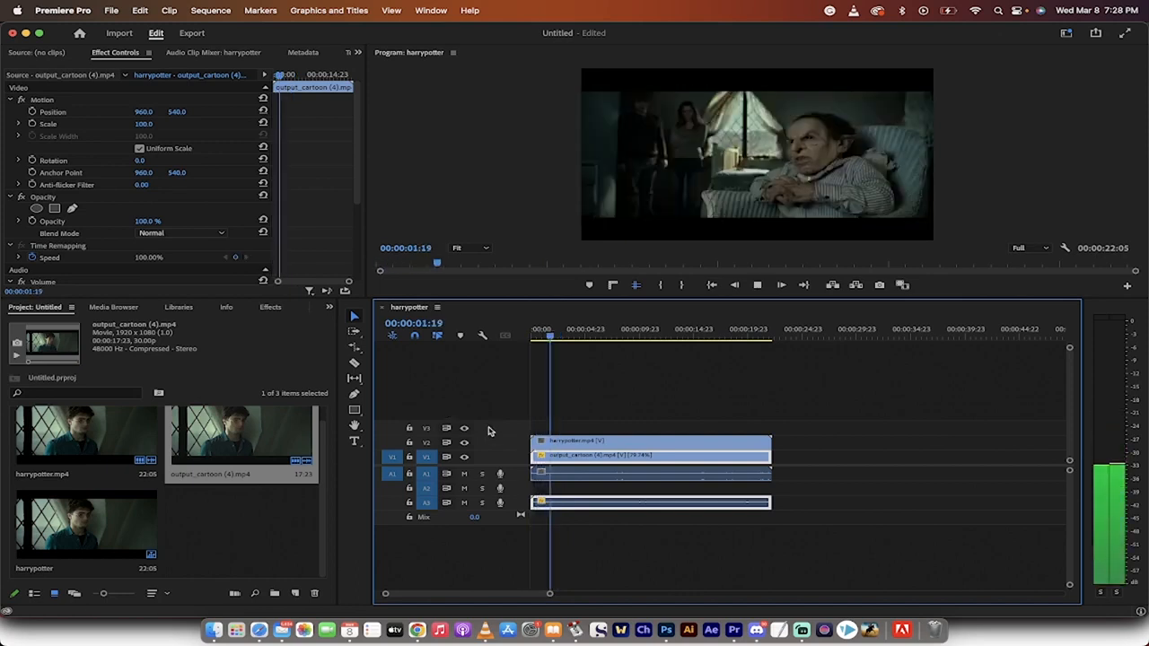
{"action": "key", "text": "space"}
Unlink the output_cartoon (4).mp4 clip's audio from its video and delete that audio from track A3
{"action": "left_click", "coordinate": [560, 476]}
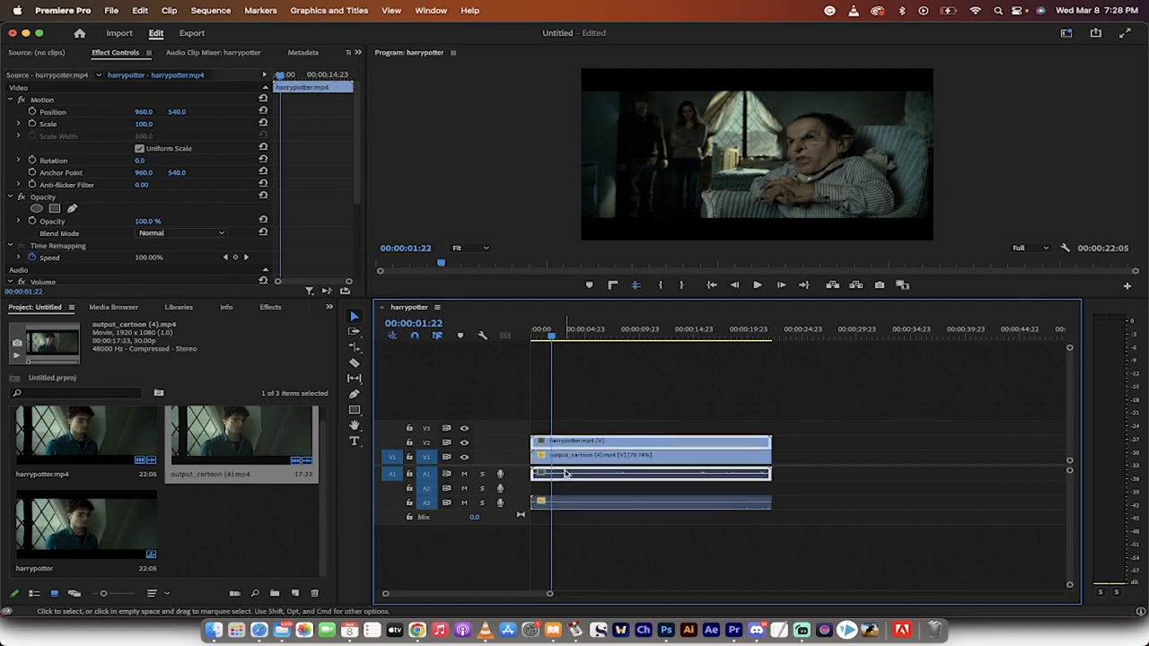
{"action": "left_click", "coordinate": [566, 508]}
{"action": "right_click", "coordinate": [569, 508]}
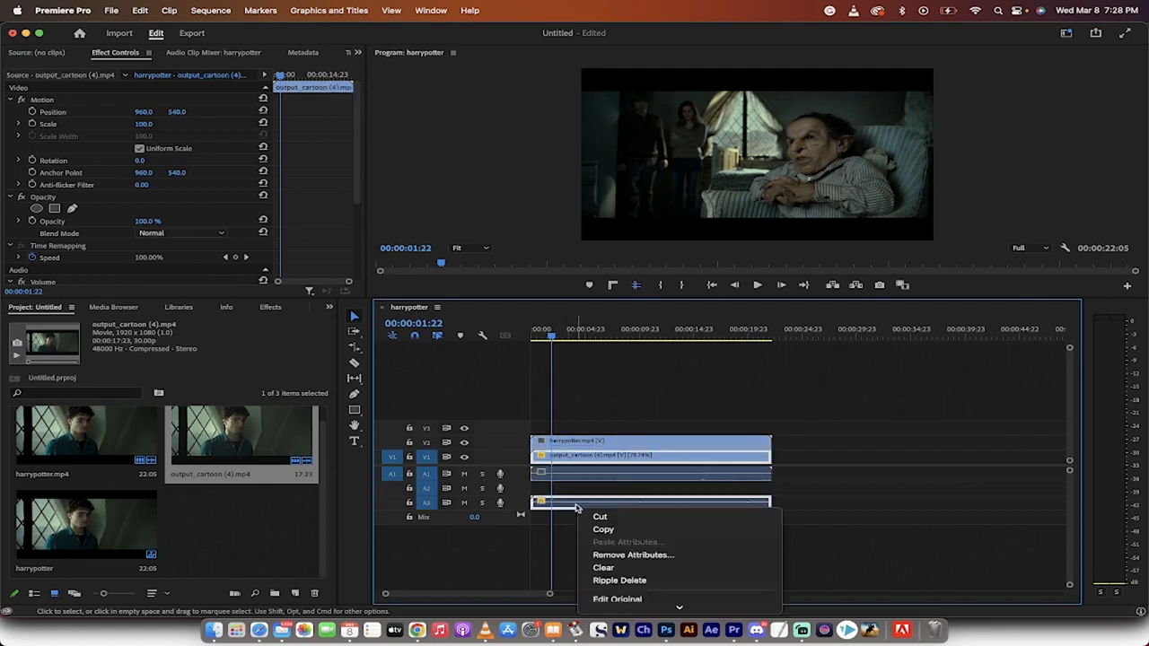
{"action": "left_click", "coordinate": [605, 528]}
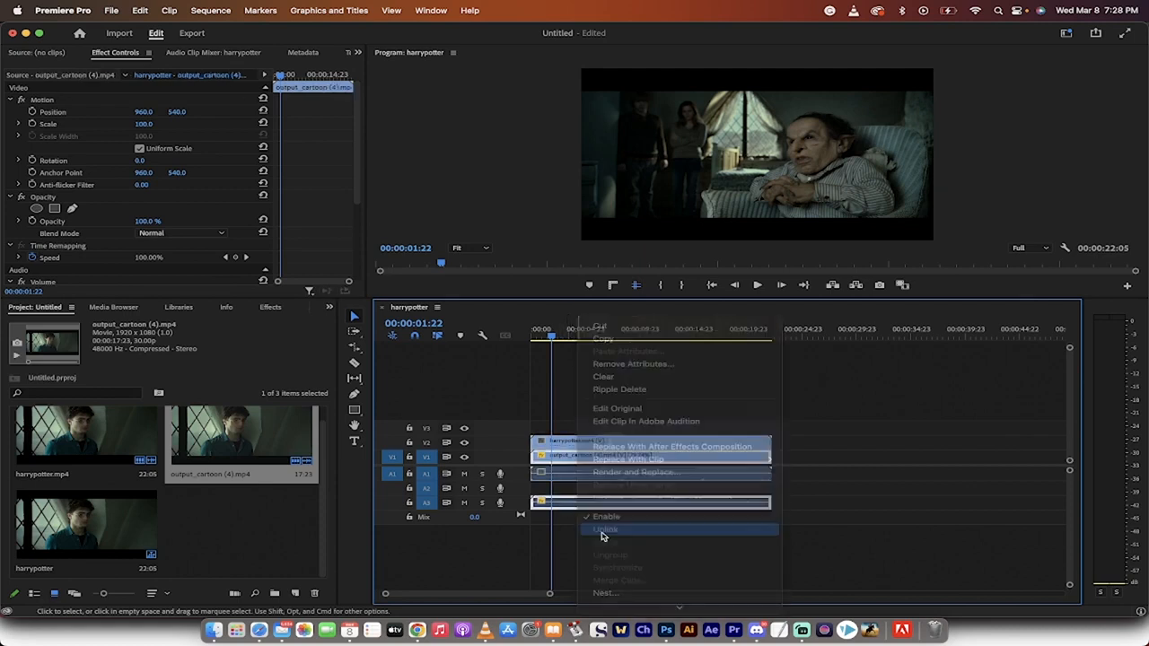
{"action": "left_click", "coordinate": [591, 507]}
{"action": "key", "text": "Delete"}
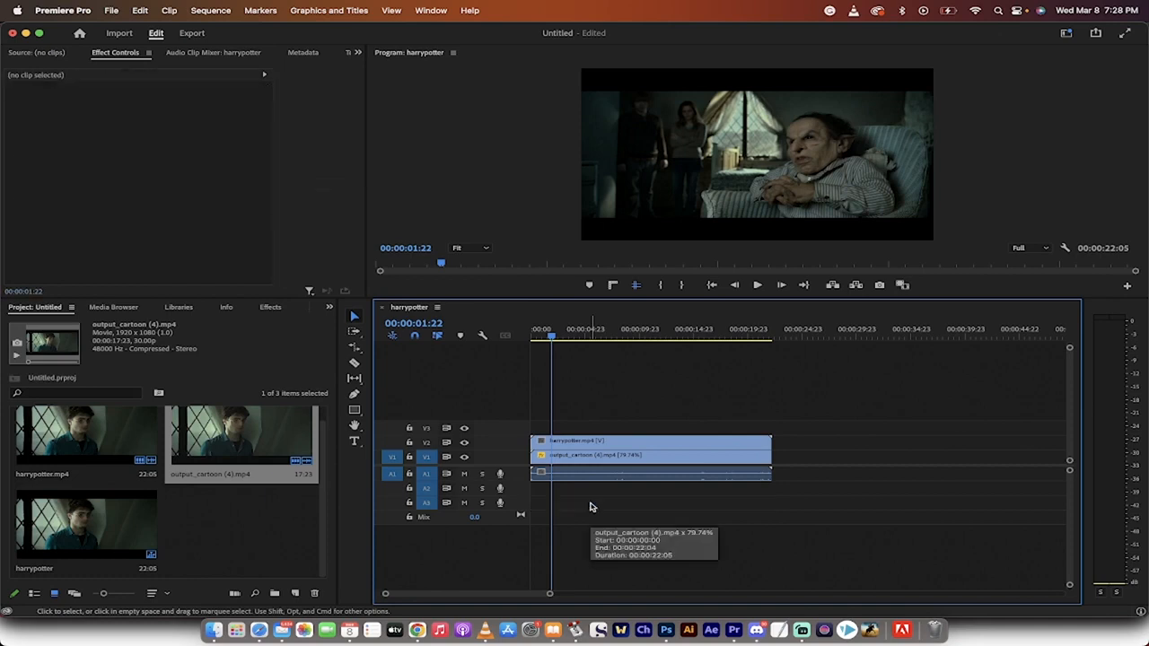
Toggle the visibility of track V2 to compare the original and cartoon frames, leaving V2 hidden
{"action": "left_click", "coordinate": [556, 442]}
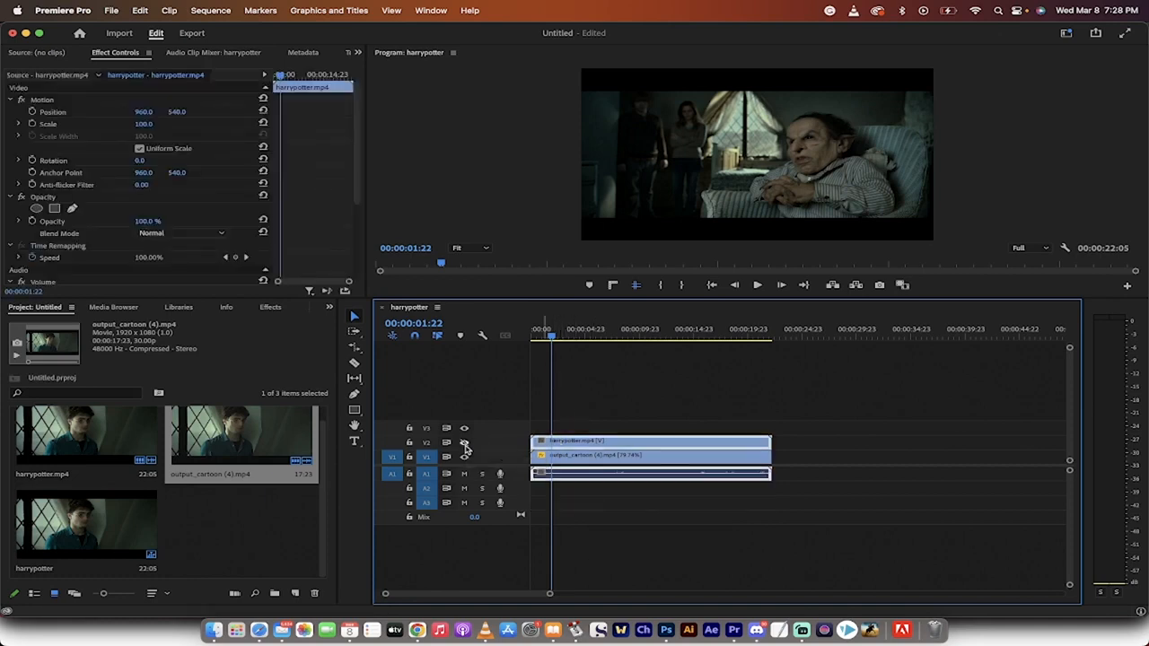
{"action": "left_click", "coordinate": [464, 443]}
{"action": "left_click", "coordinate": [464, 444]}
{"action": "left_click", "coordinate": [463, 444]}
{"action": "left_click", "coordinate": [464, 444]}
{"action": "left_click", "coordinate": [623, 392]}
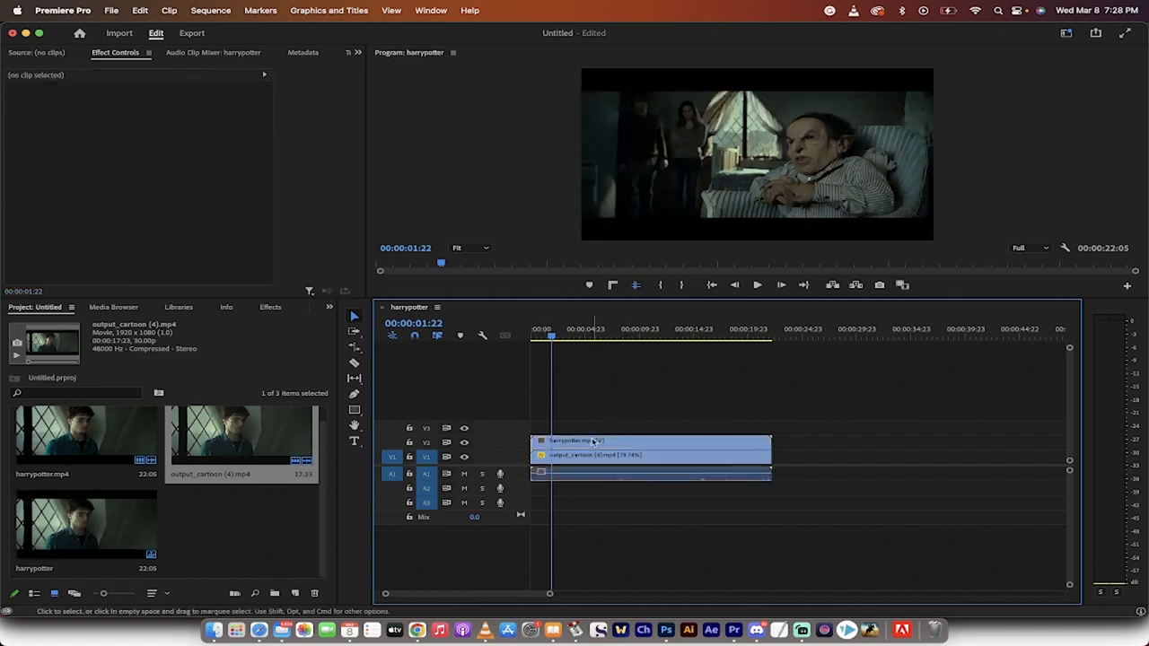
{"action": "left_click", "coordinate": [592, 442]}
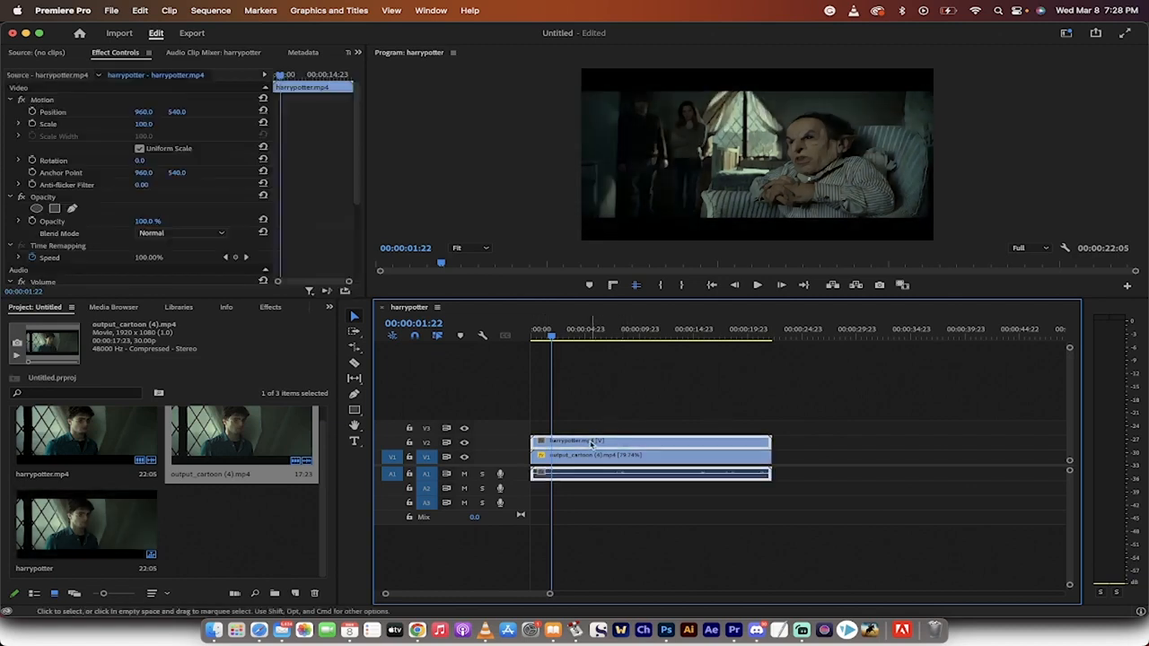
{"action": "left_click", "coordinate": [464, 444]}
{"action": "left_click", "coordinate": [464, 444]}
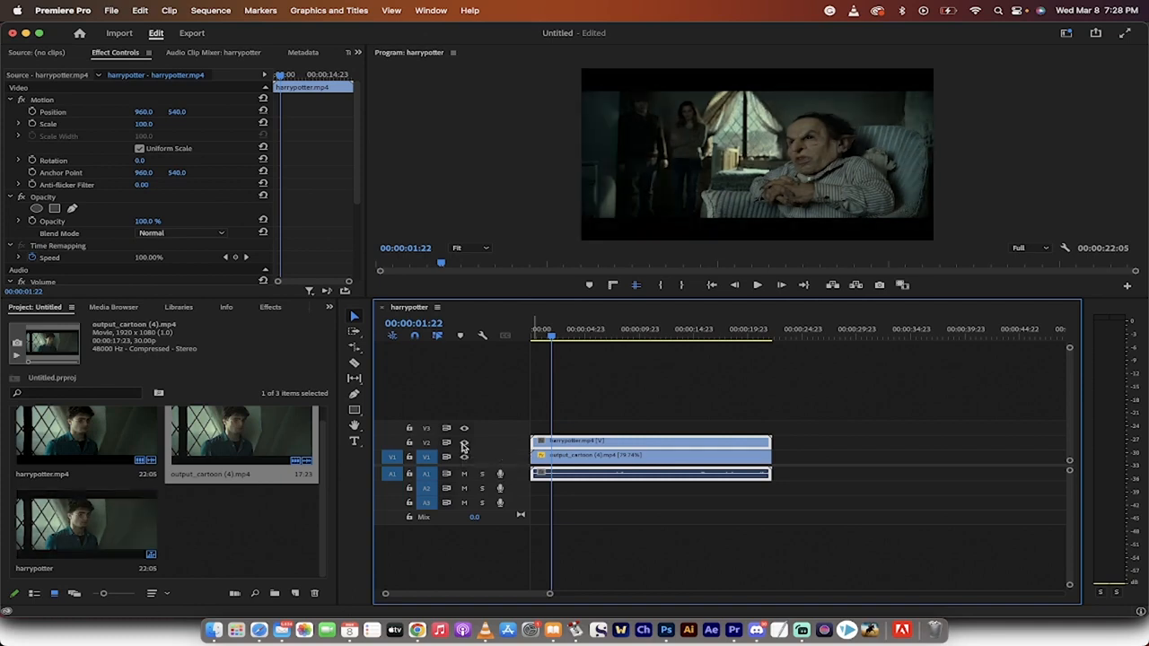
{"action": "left_click", "coordinate": [465, 444]}
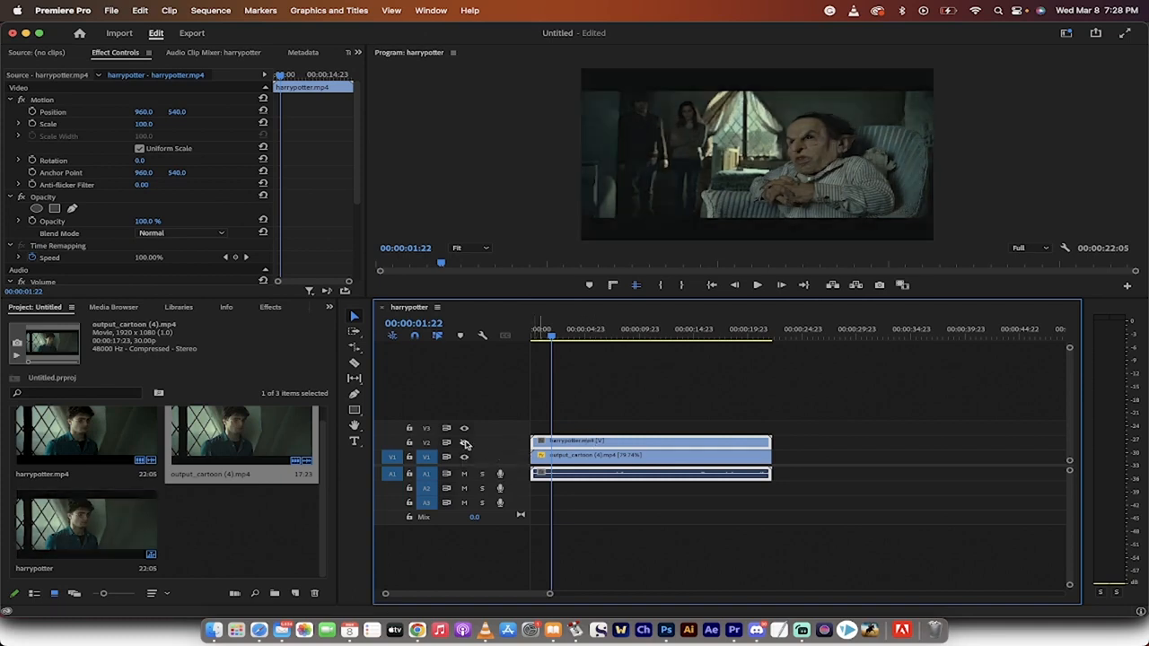
Apply the Color Emboss effect to the output_cartoon (4).mp4 clip on V1 and set its Relief to 5.10
{"action": "left_click", "coordinate": [591, 456]}
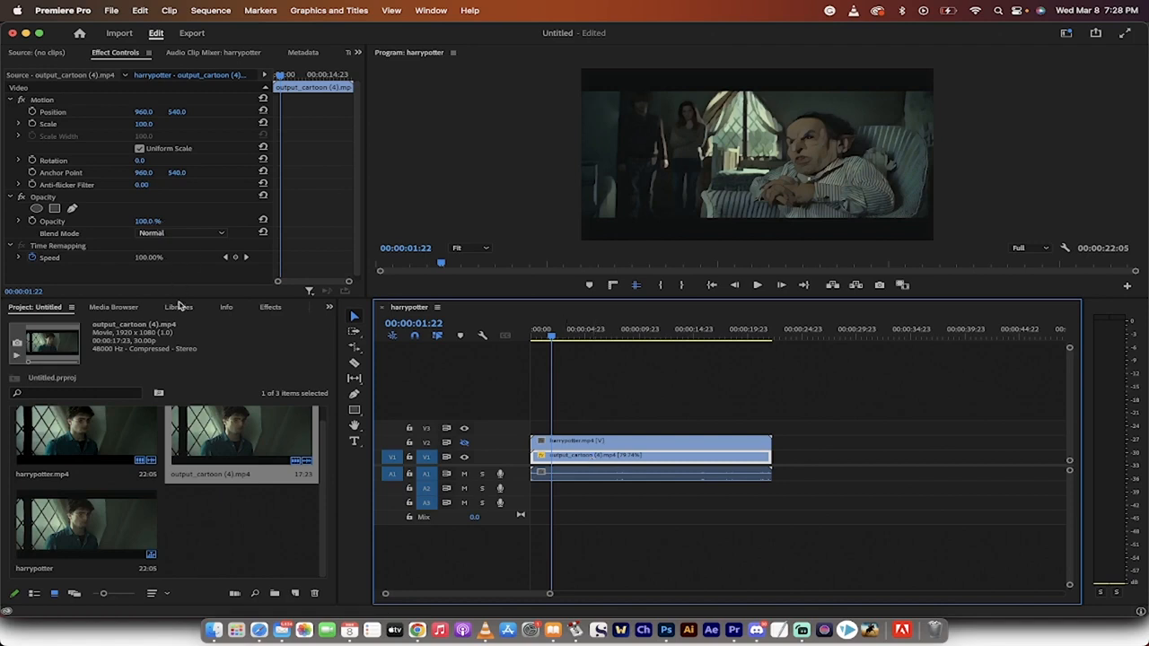
{"action": "left_click", "coordinate": [270, 307]}
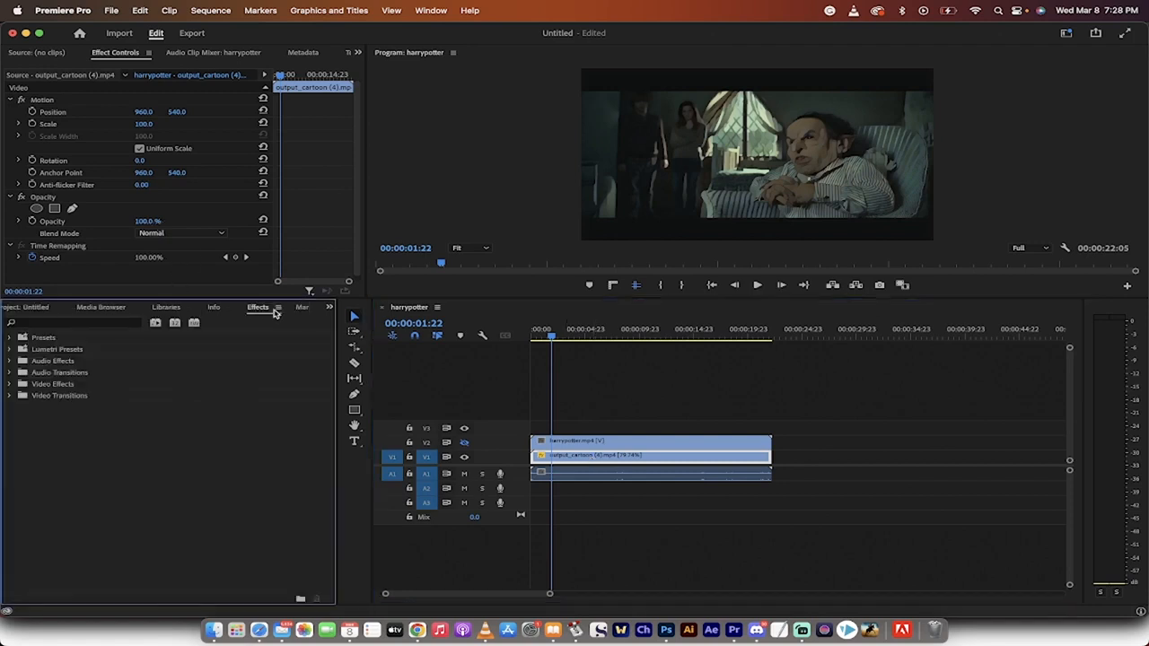
{"action": "left_click", "coordinate": [85, 325]}
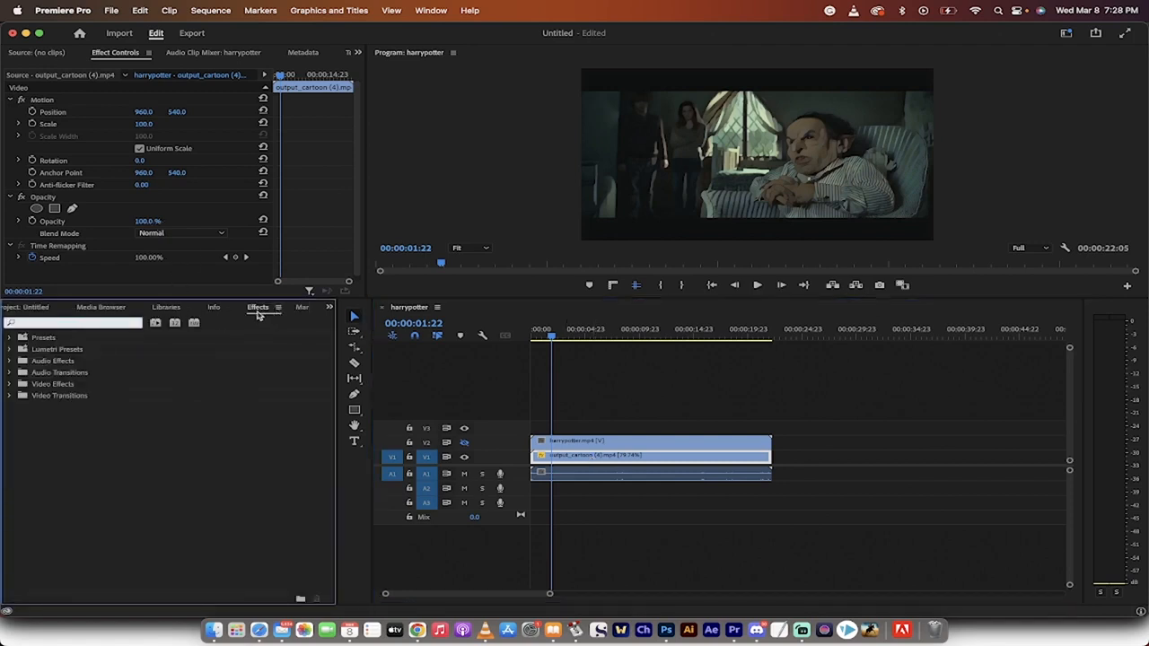
{"action": "type", "text": "color"}
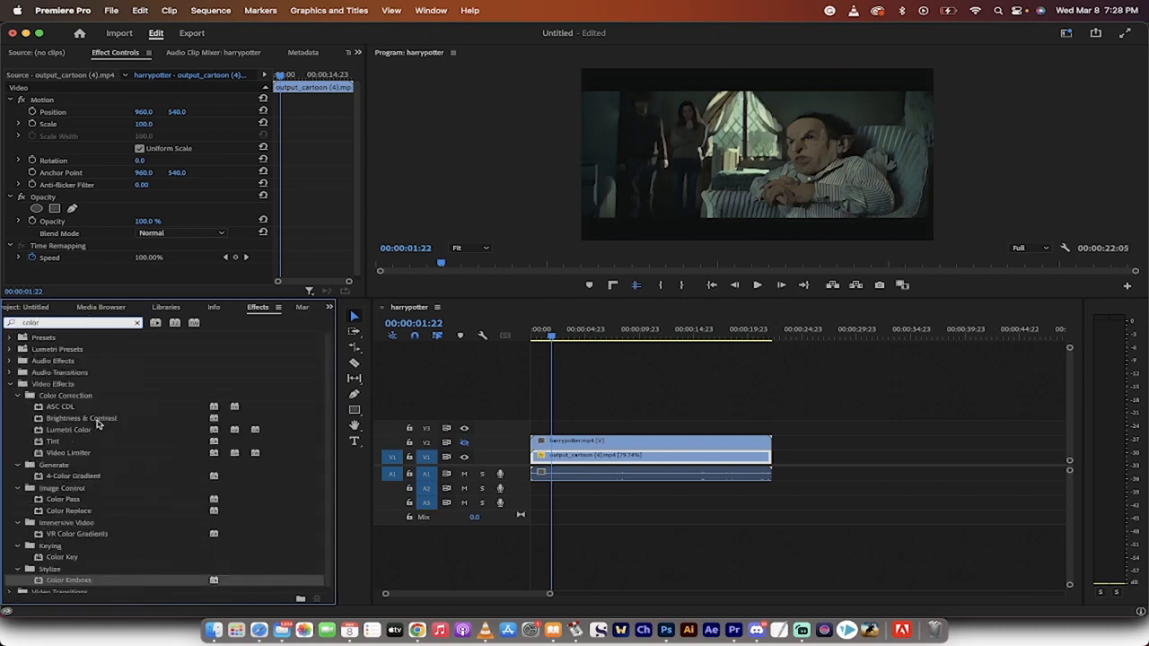
{"action": "scroll", "coordinate": [99, 423], "scroll_direction": "down", "scroll_amount": 1}
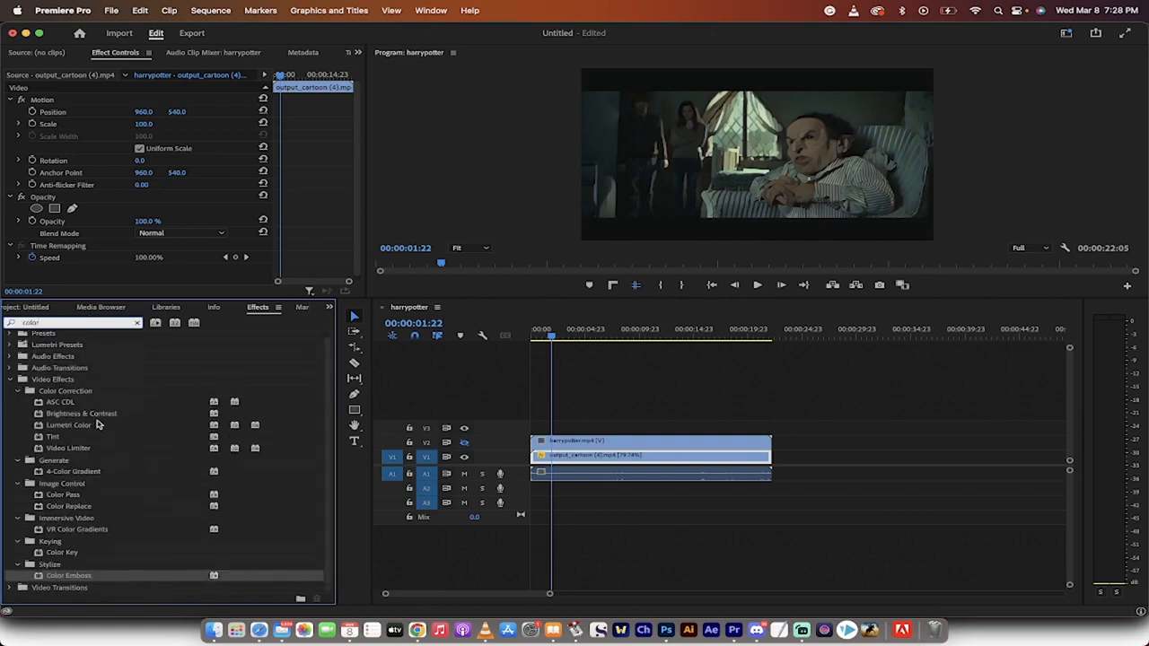
{"action": "left_click", "coordinate": [70, 577]}
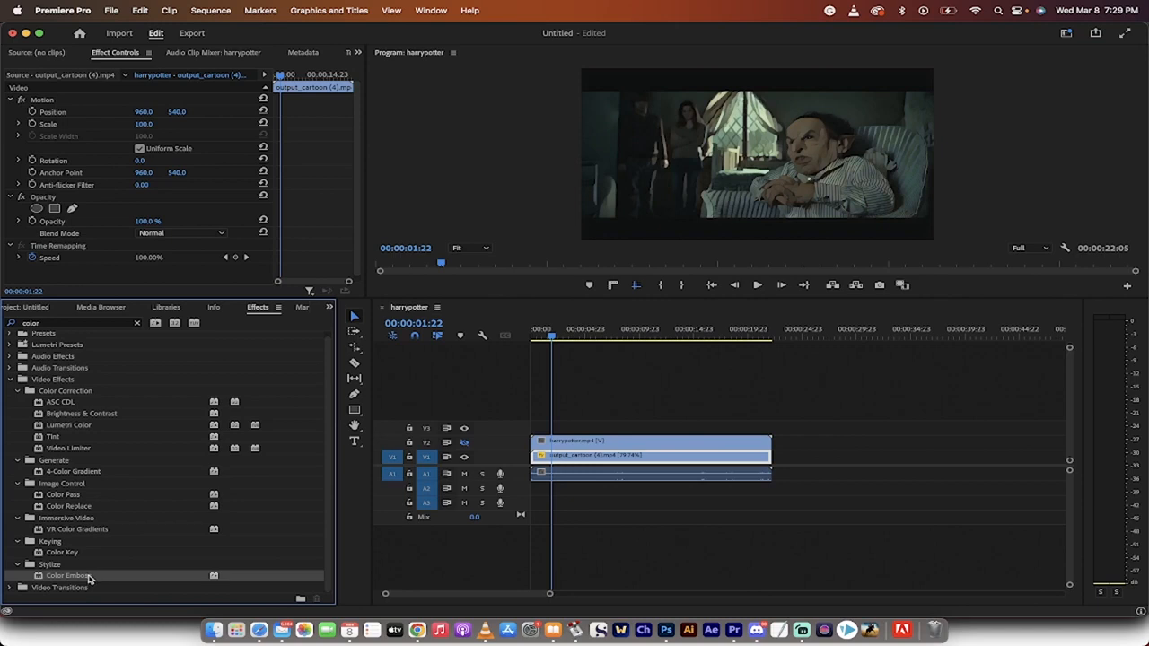
{"action": "left_click_drag", "start_coordinate": [79, 582], "coordinate": [562, 456]}
{"action": "scroll", "coordinate": [84, 263], "scroll_direction": "down", "scroll_amount": 2}
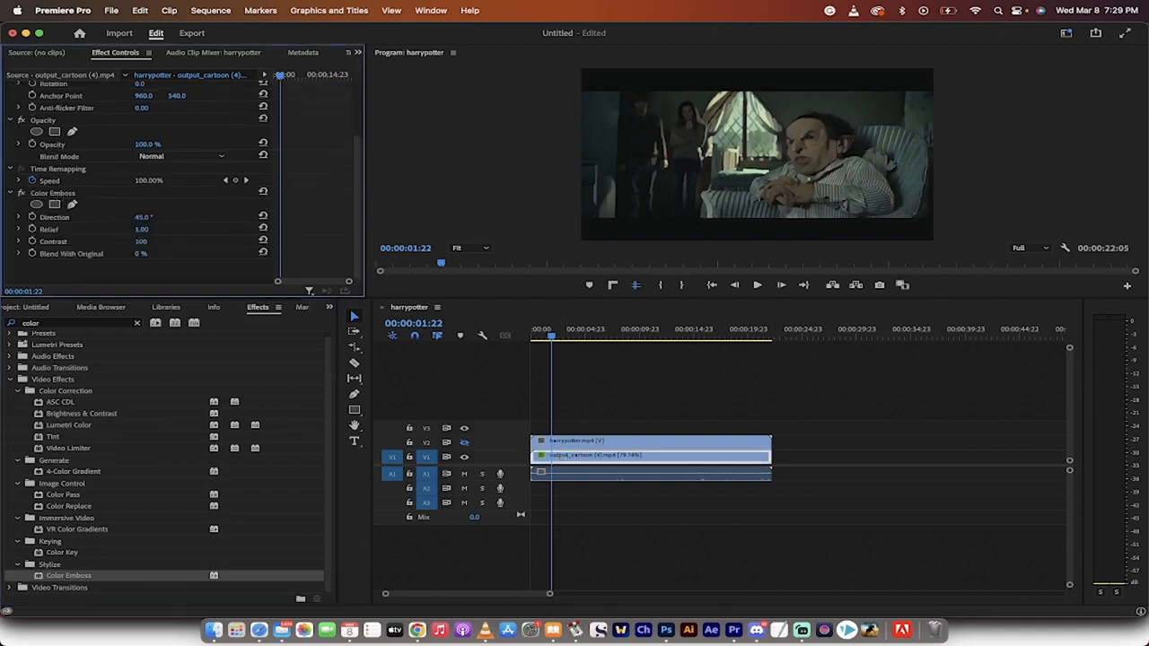
{"action": "left_click_drag", "start_coordinate": [141, 229], "coordinate": [206, 229]}
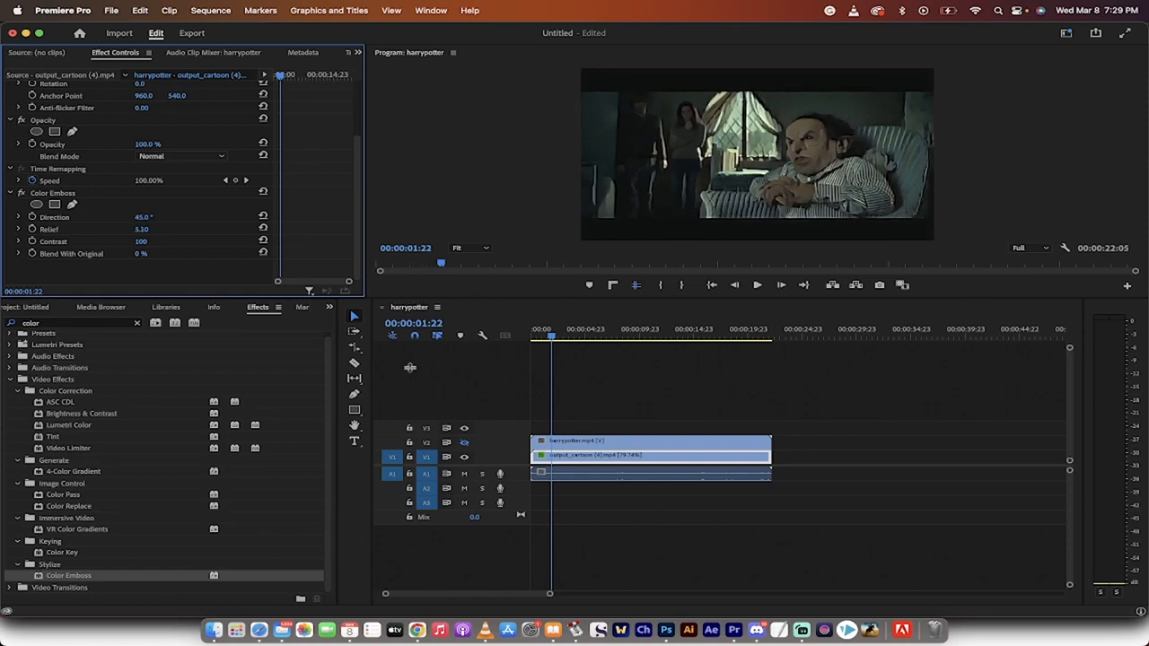
Enlarge the program preview and compare the cartoon frame with the Color Emboss effect off and on
{"action": "left_click_drag", "start_coordinate": [413, 298], "coordinate": [407, 434]}
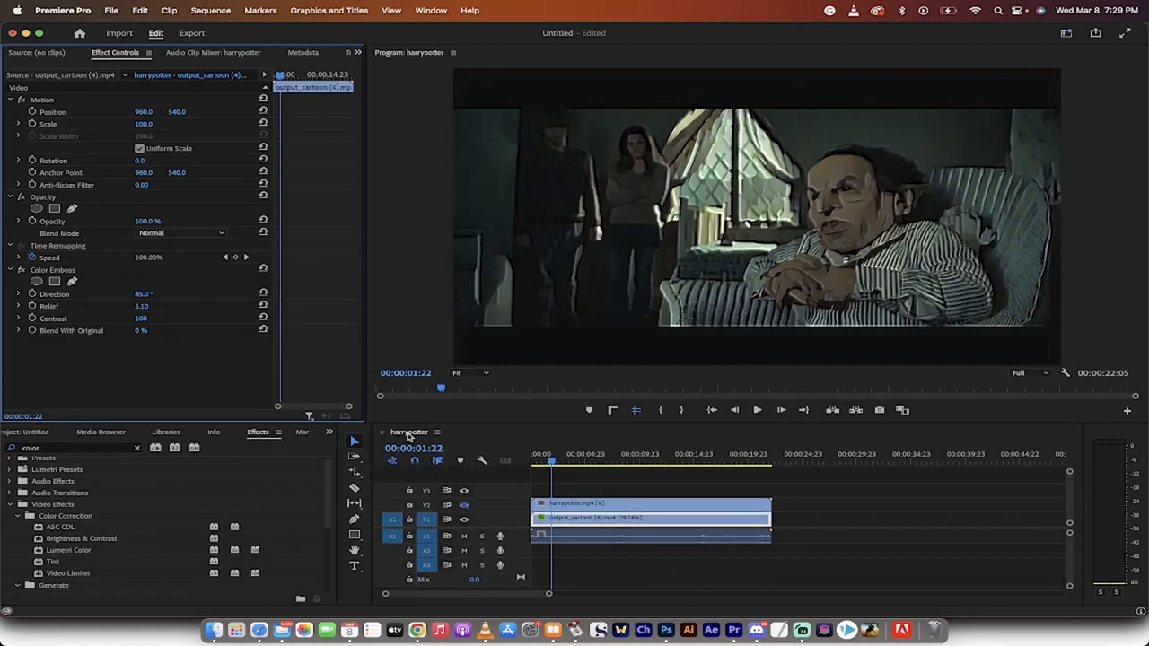
{"action": "left_click", "coordinate": [21, 270]}
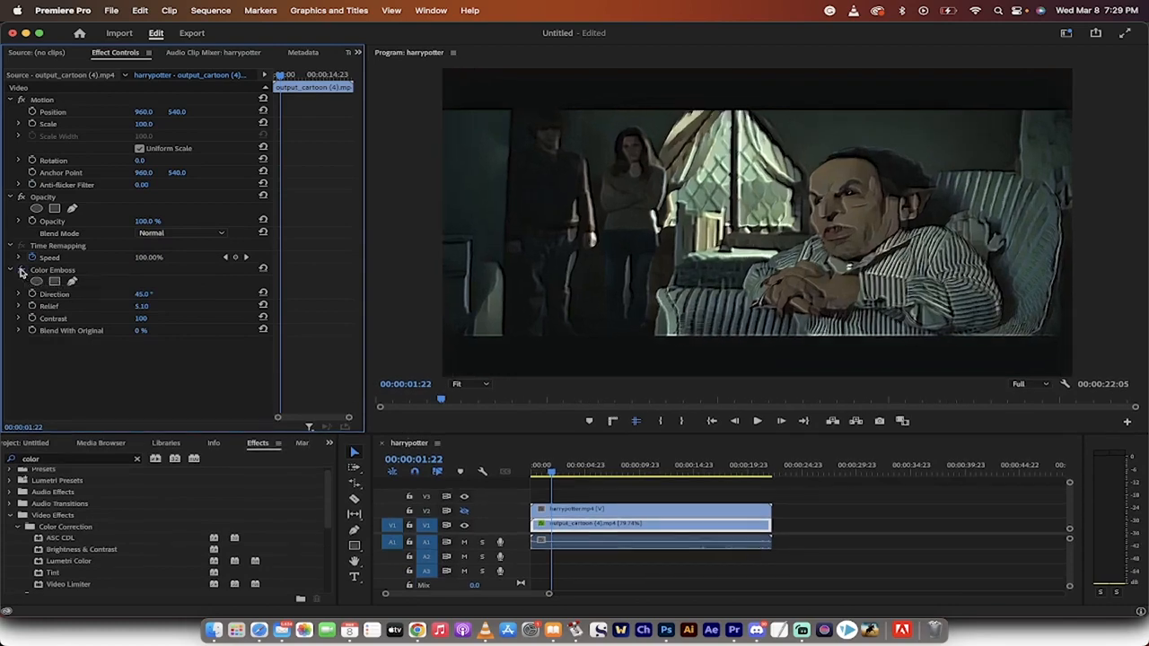
{"action": "left_click", "coordinate": [22, 270]}
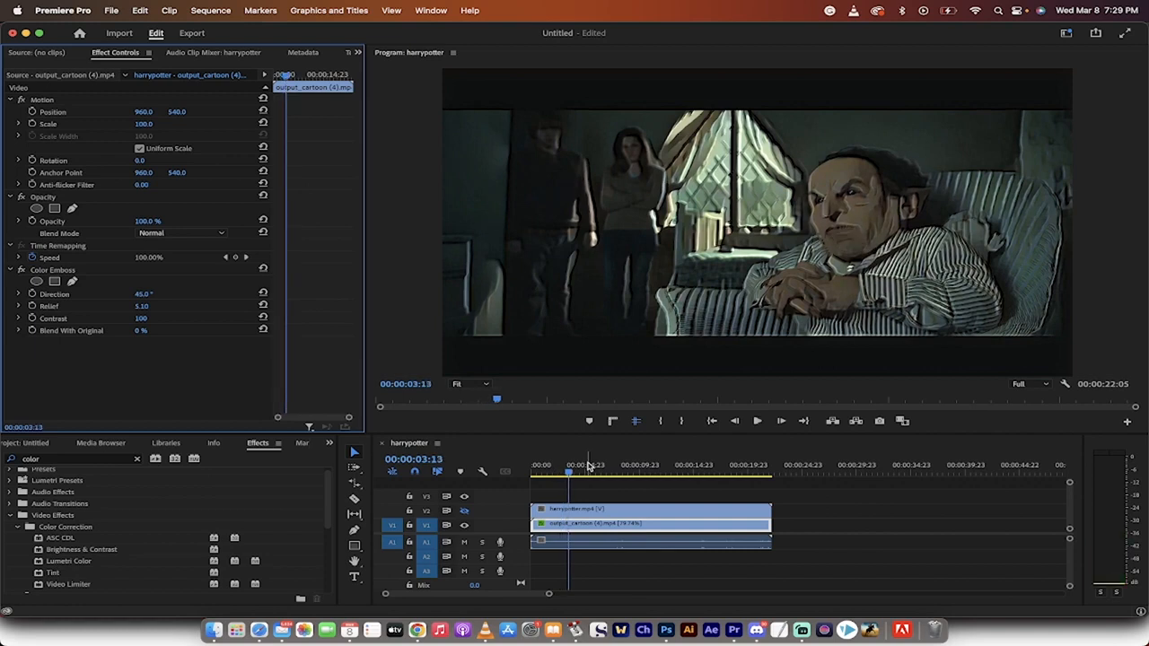
Open the project's file commands
{"action": "left_click", "coordinate": [113, 8]}
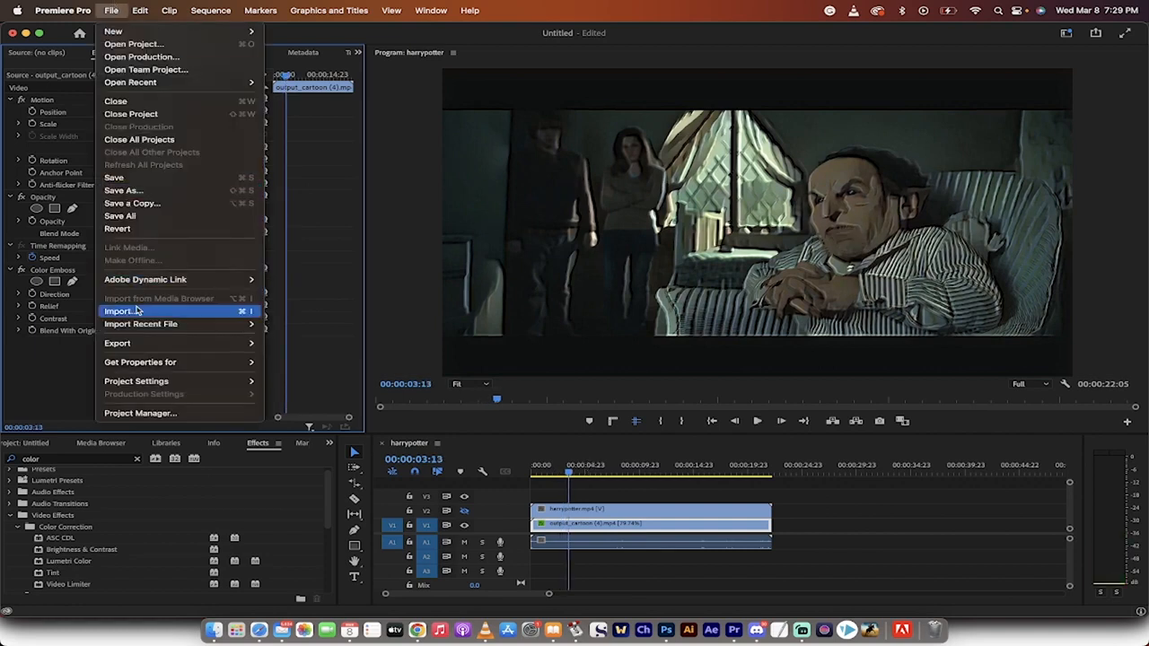